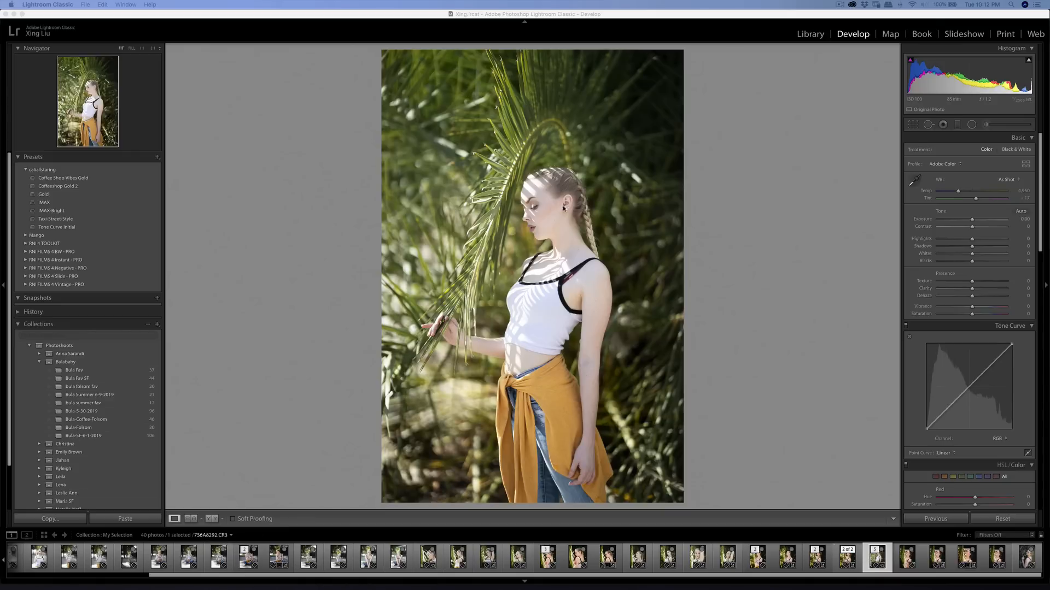
Step: Examine the woman's face, the palm leaves and the braided hair in the photo at close zoom
click(536, 195)
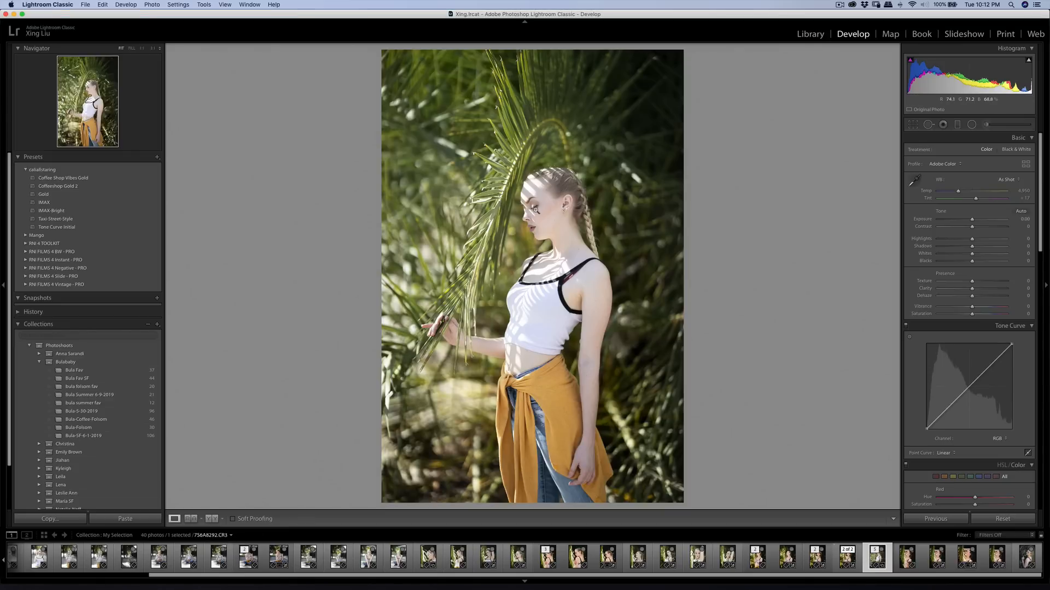
click(529, 210)
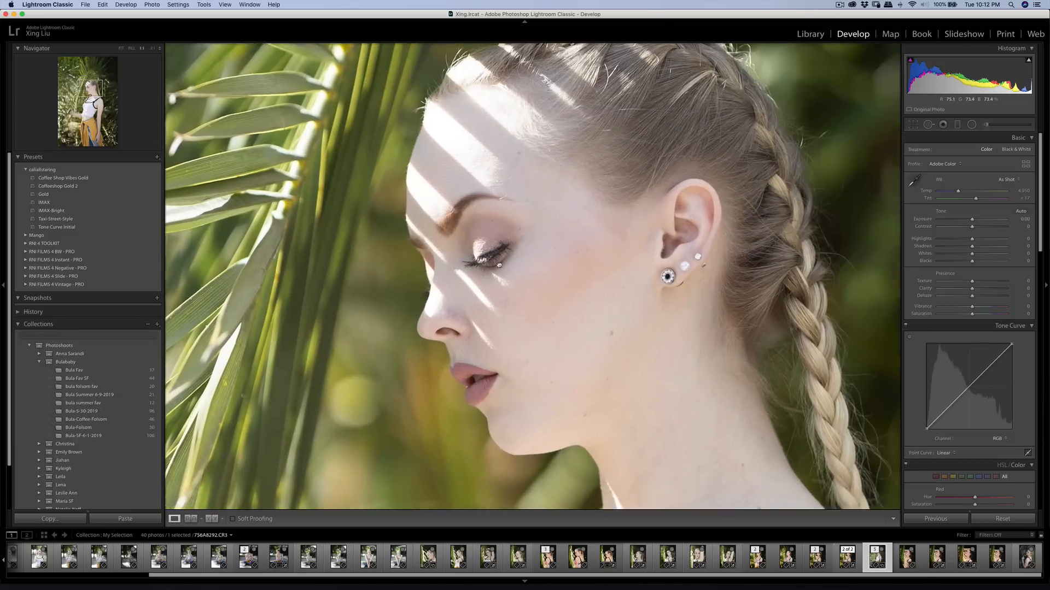
drag(499, 266, 456, 281)
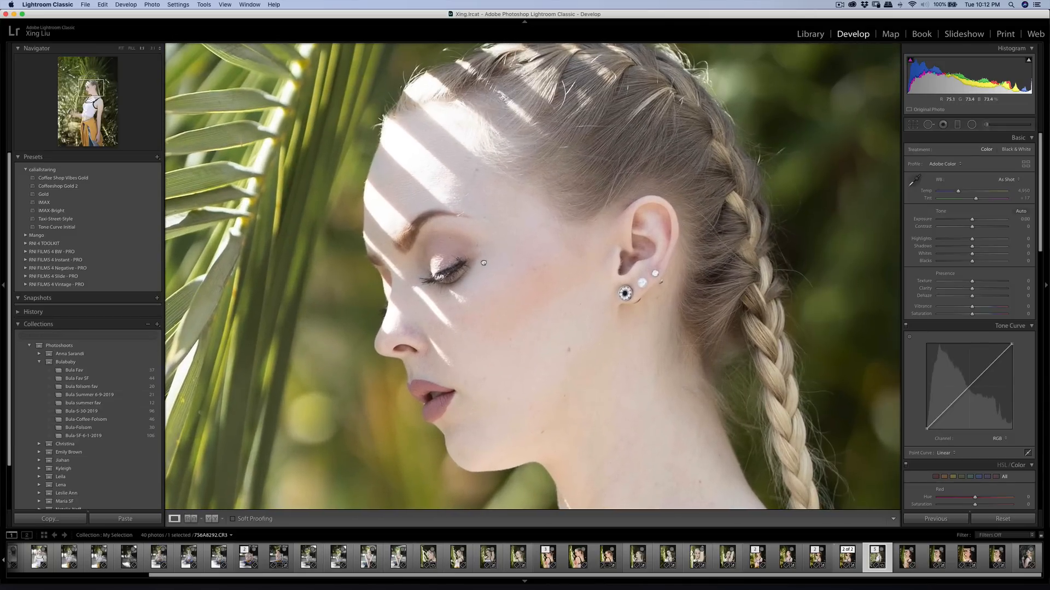
click(509, 242)
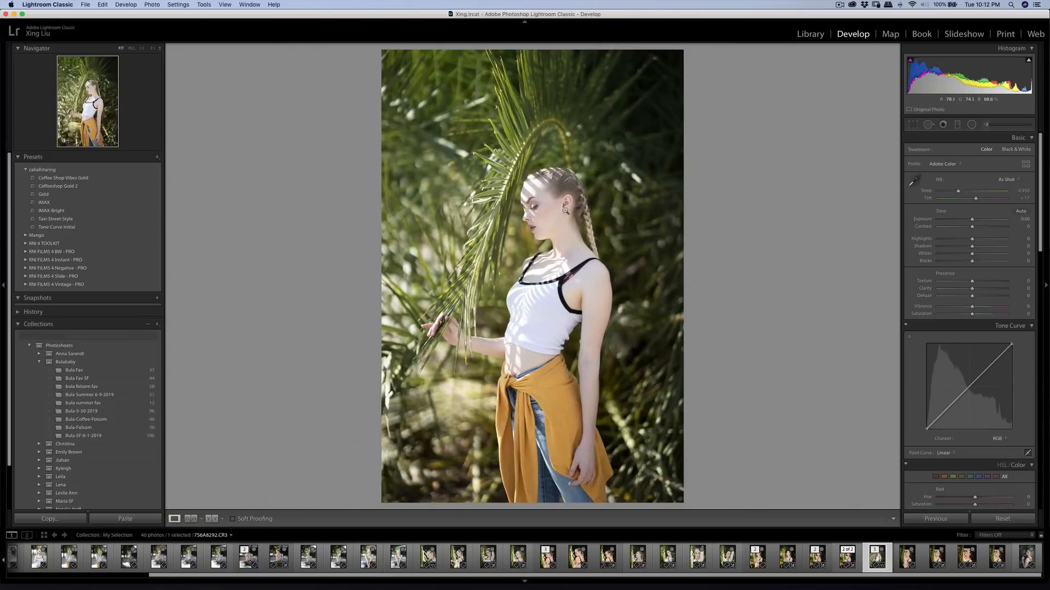
click(535, 210)
drag(574, 235, 647, 227)
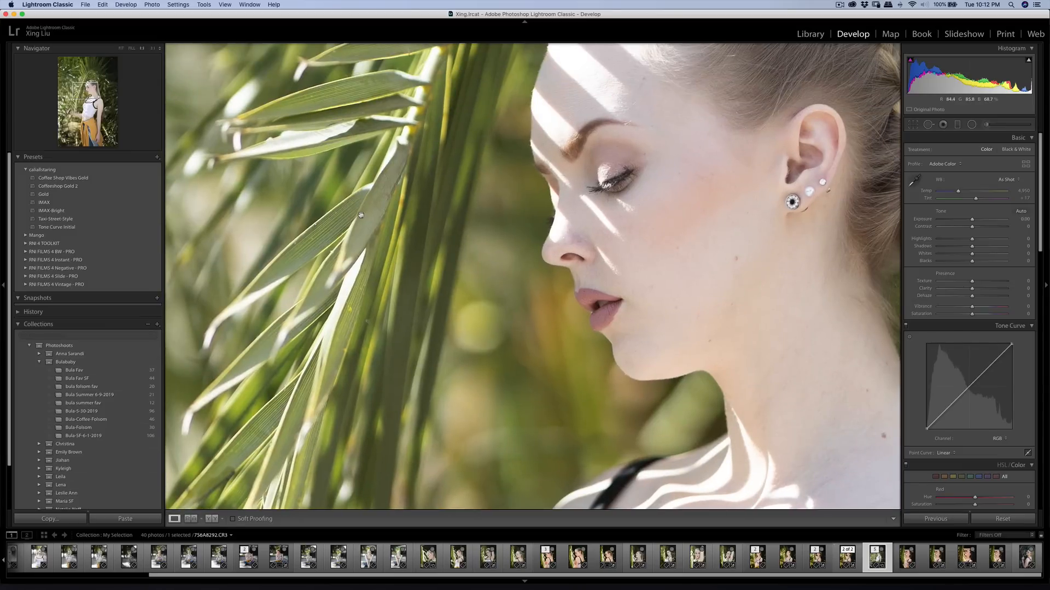
click(456, 223)
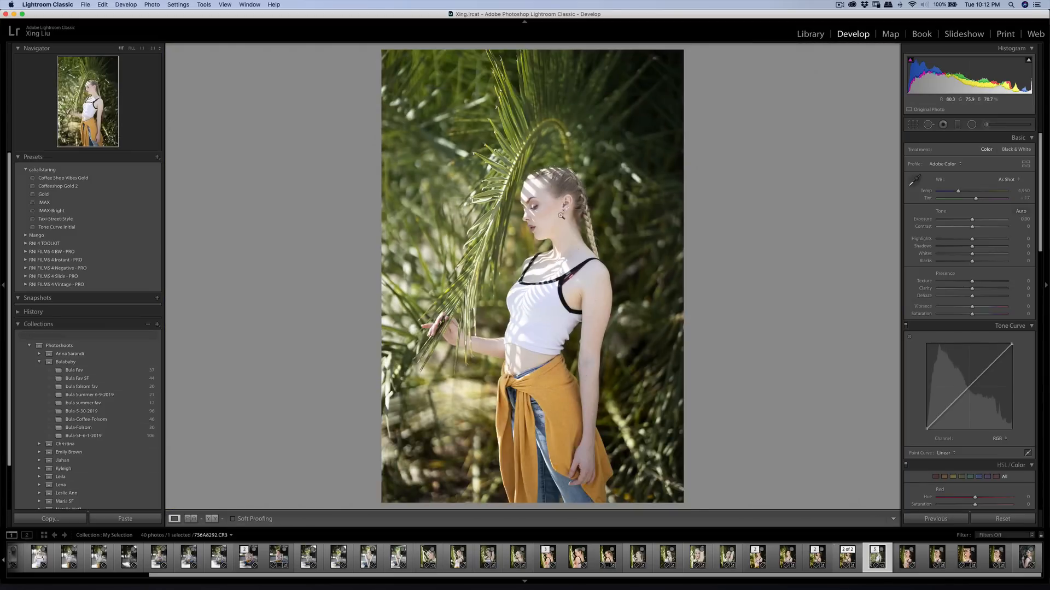
click(568, 213)
drag(583, 197, 599, 253)
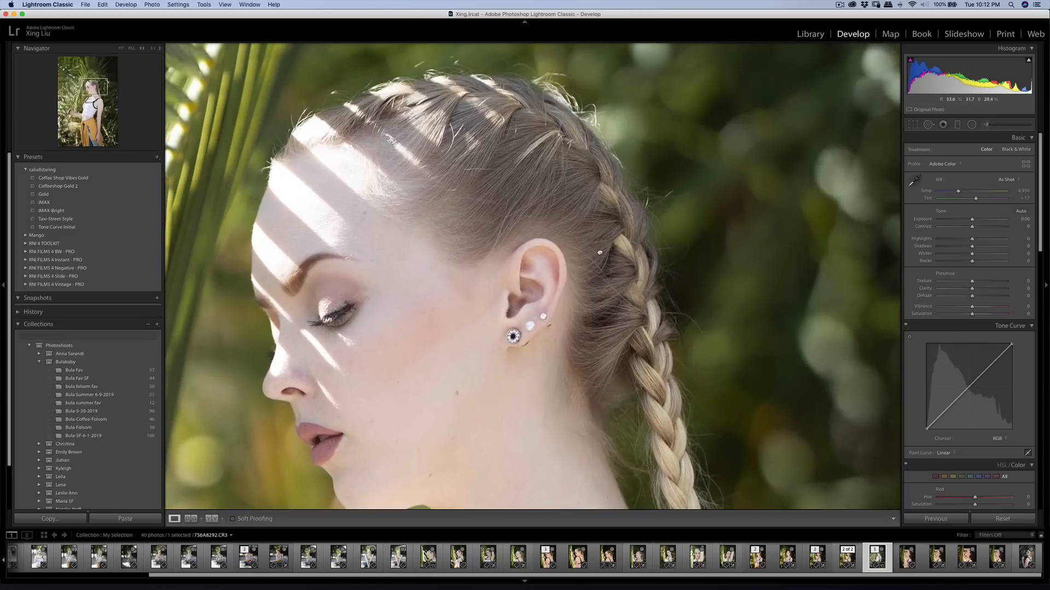
click(600, 254)
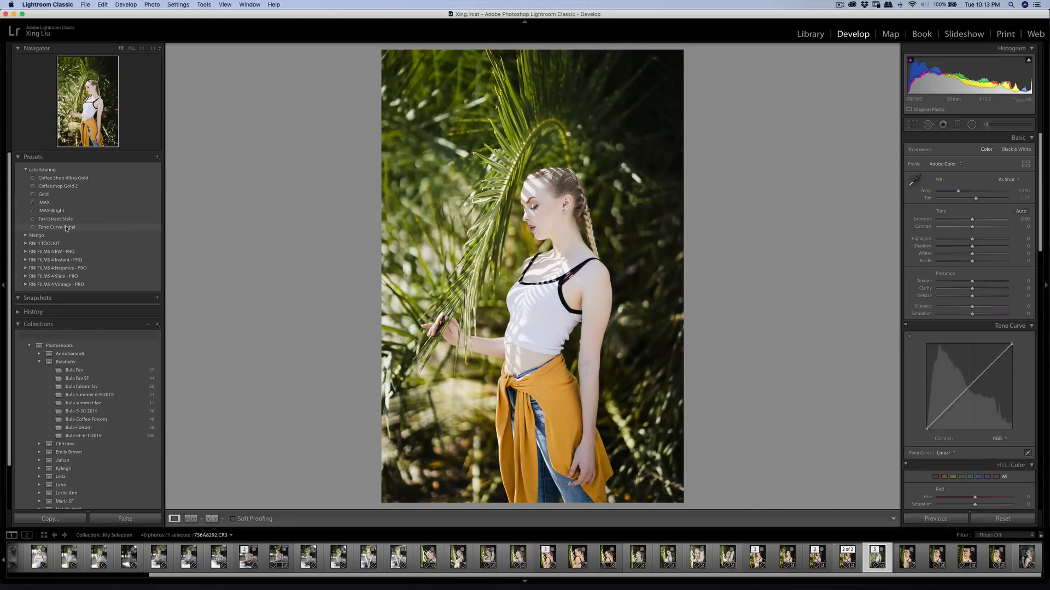
Step: Apply the Tone Curve Initial preset to the photo and fine-tune the points of its RGB tone curve
click(66, 228)
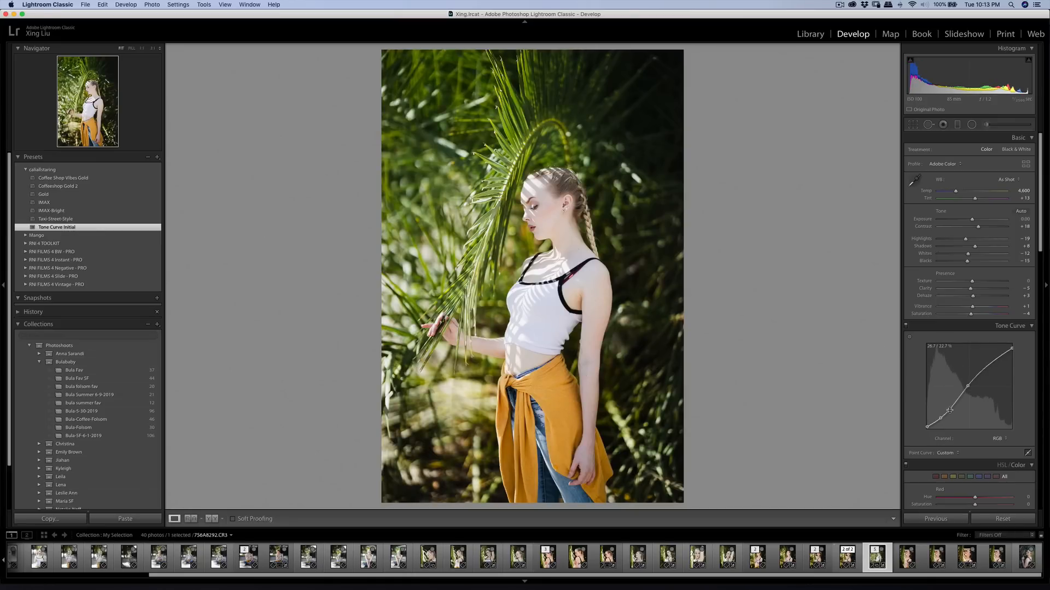
drag(950, 410, 950, 412)
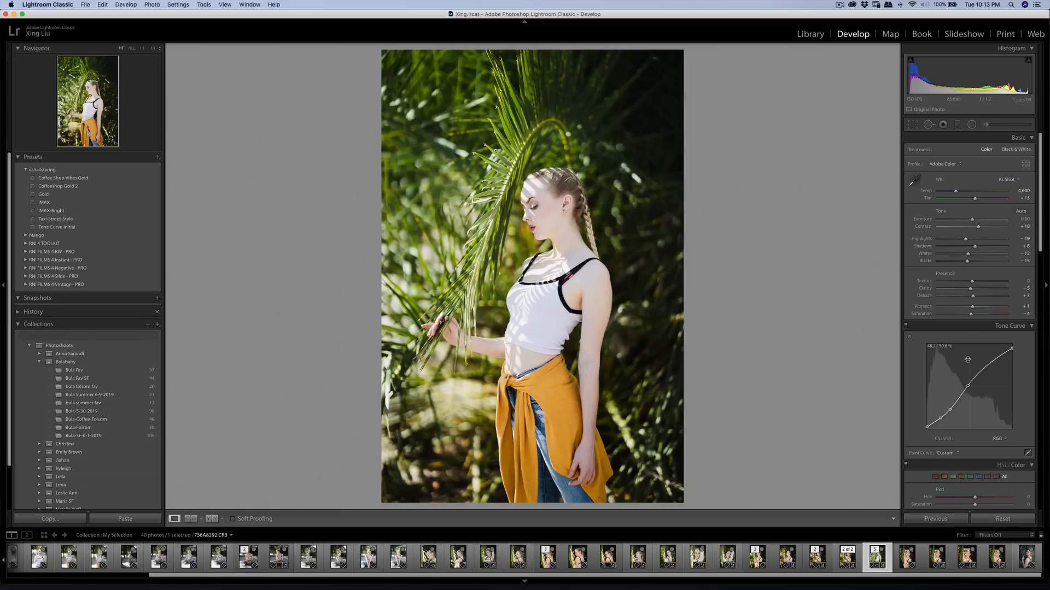
drag(967, 386, 967, 387)
drag(928, 427, 927, 428)
drag(966, 385, 940, 418)
Step: Crop the photo to the 4 x 5 / 8 x 10 aspect ratio, trimming mostly above the subject
click(913, 125)
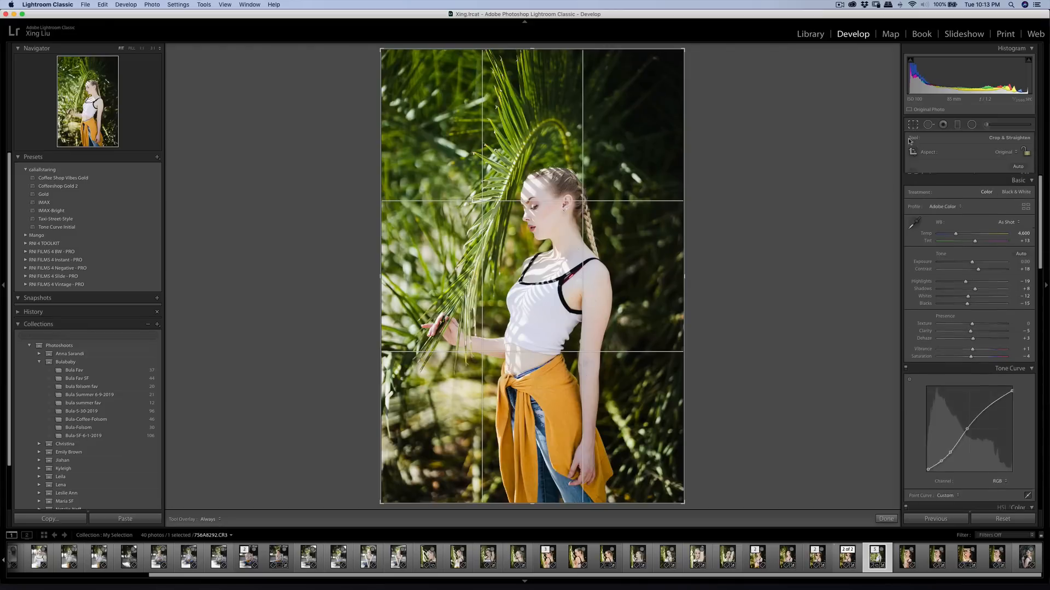
click(1010, 153)
click(1002, 177)
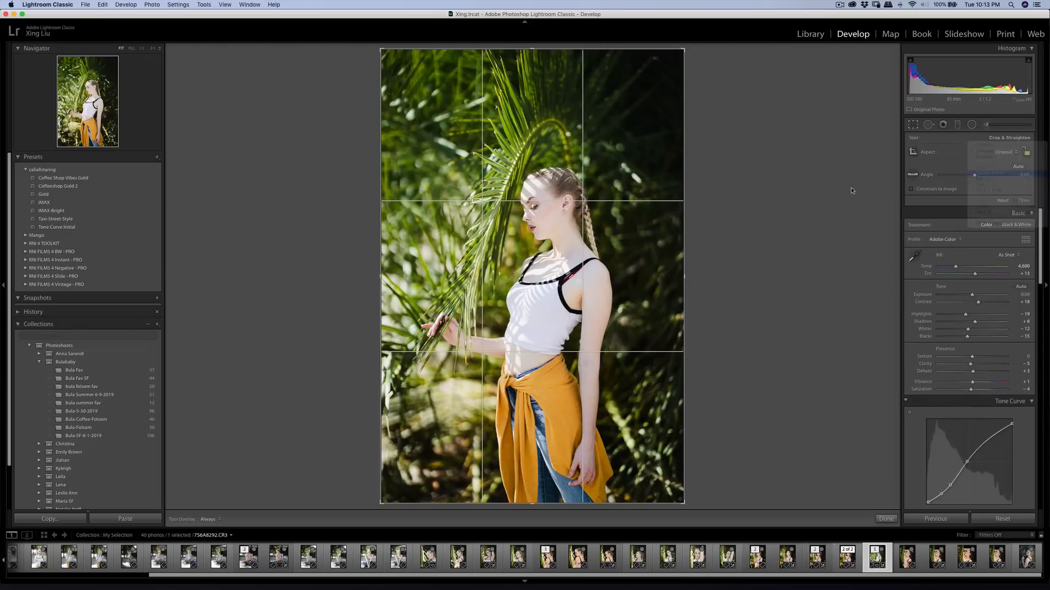
drag(646, 258, 646, 230)
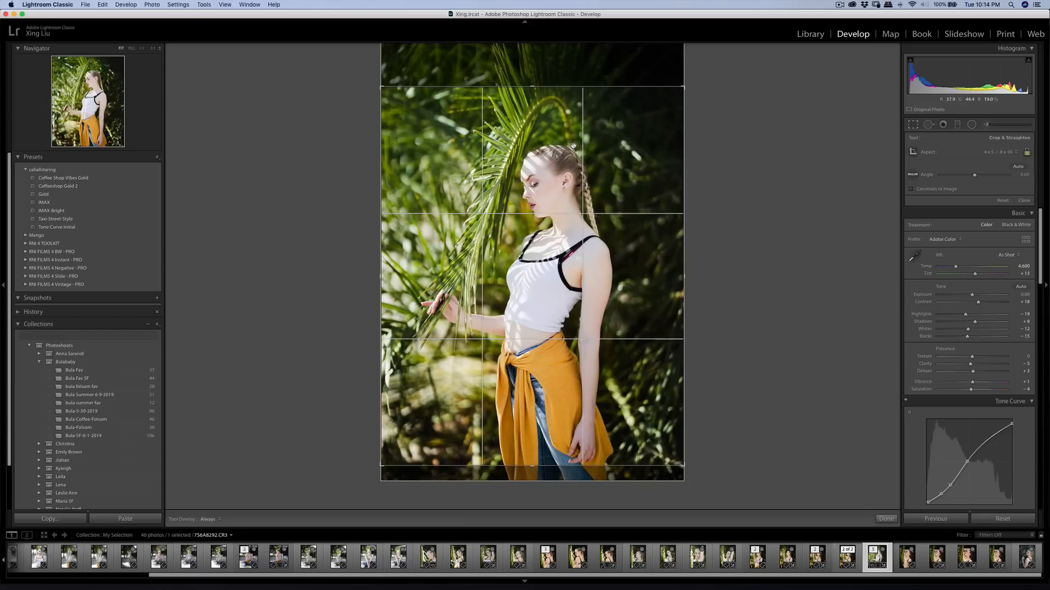
drag(569, 101, 567, 107)
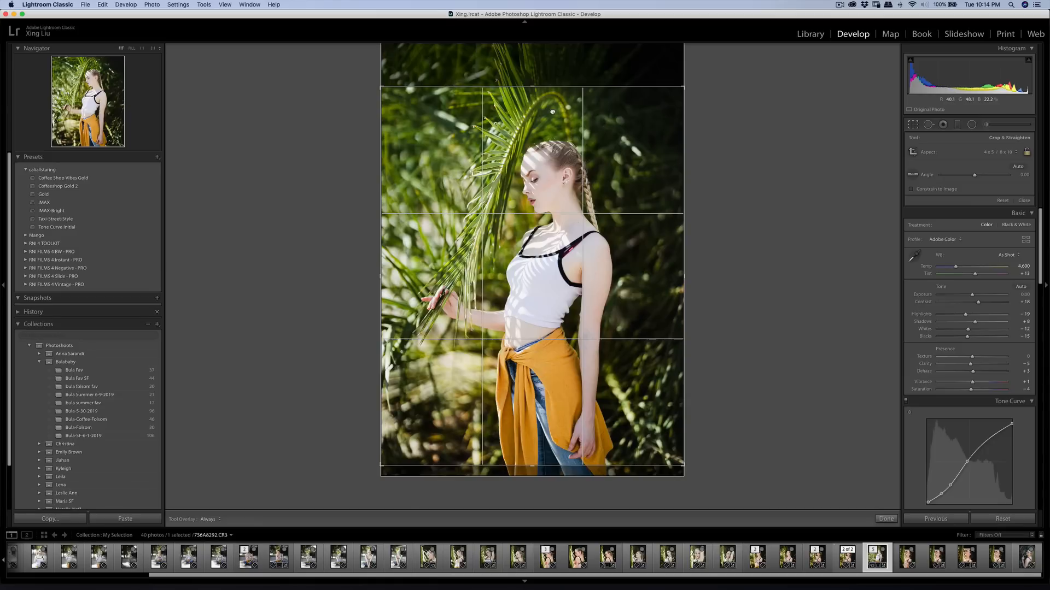
key(Return)
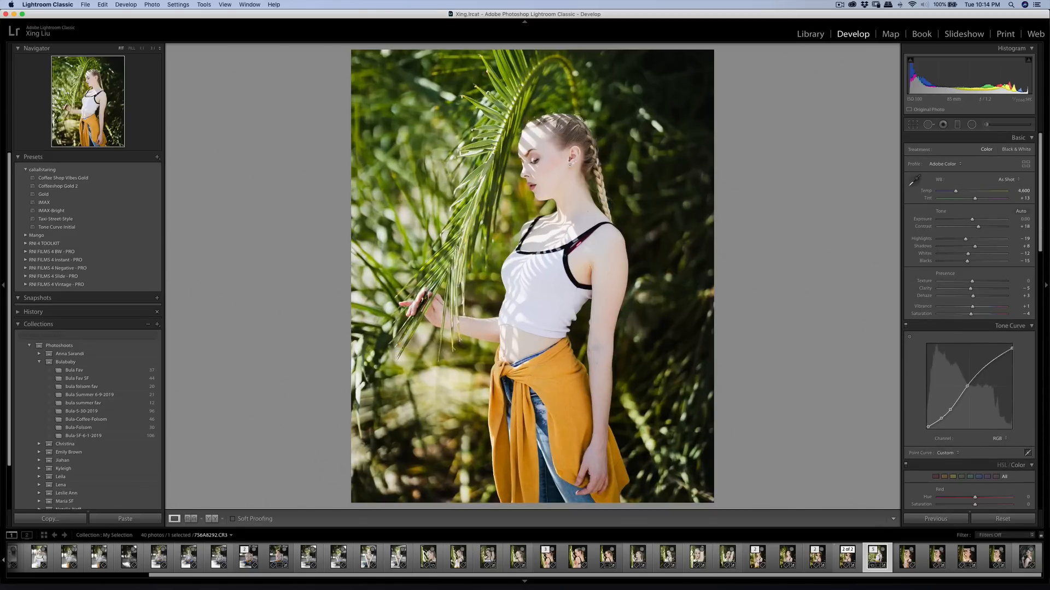
Step: Set the photo's exposure to -0.15 and its white balance temperature to 4,661
drag(972, 219, 971, 220)
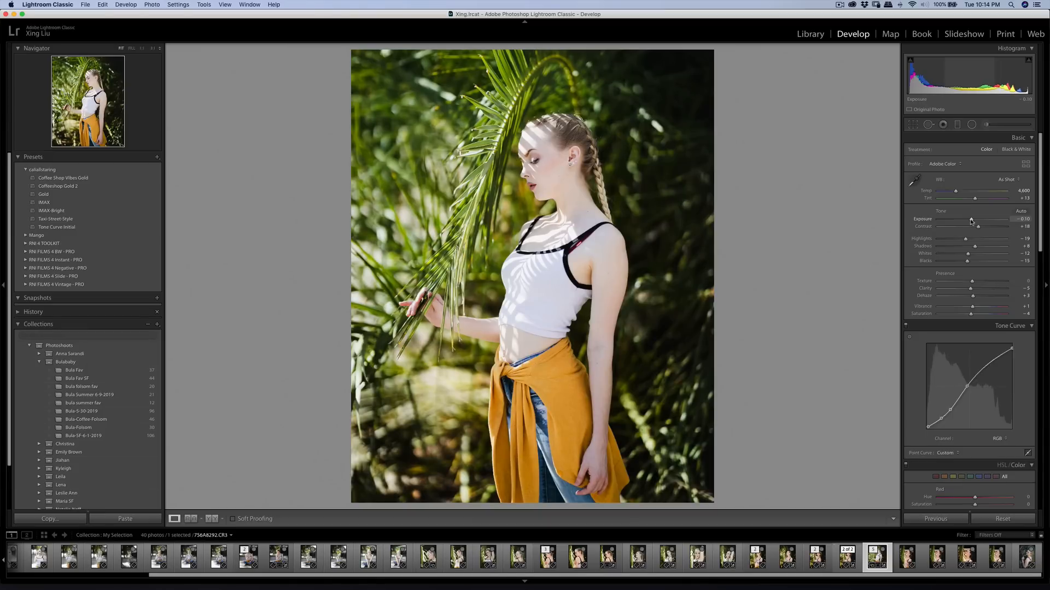
drag(971, 219, 960, 196)
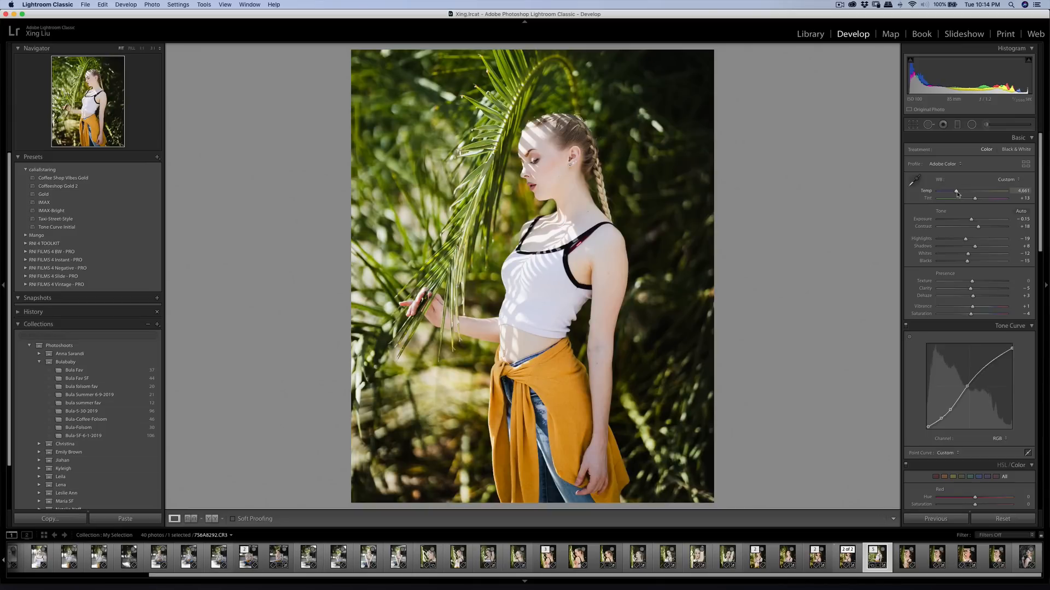
Step: Show the HSL controls for all colors and lower the yellow saturation to -9
scroll(986, 224, down, 5)
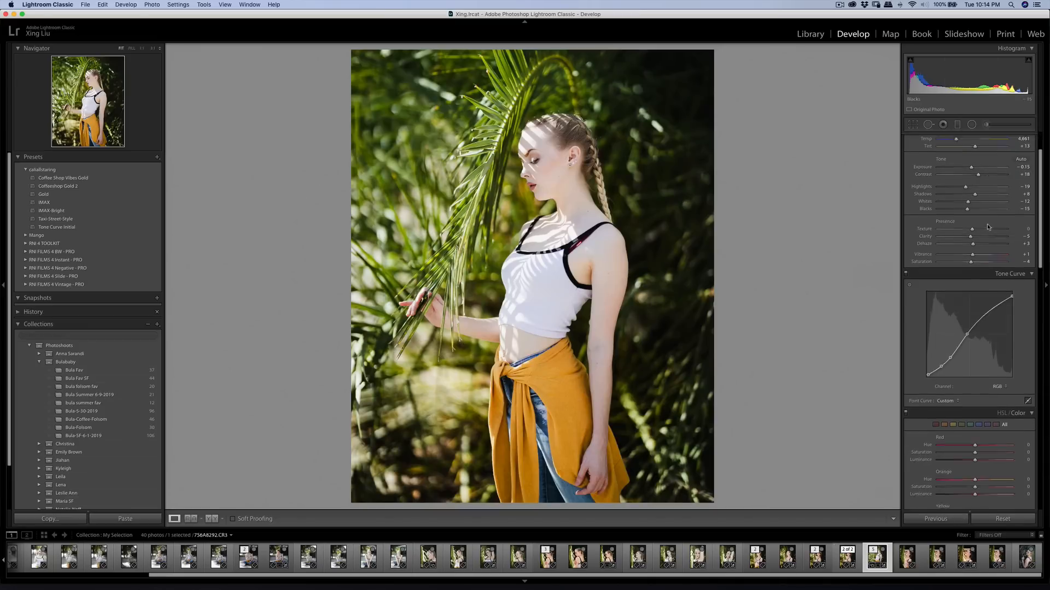
scroll(988, 225, down, 4)
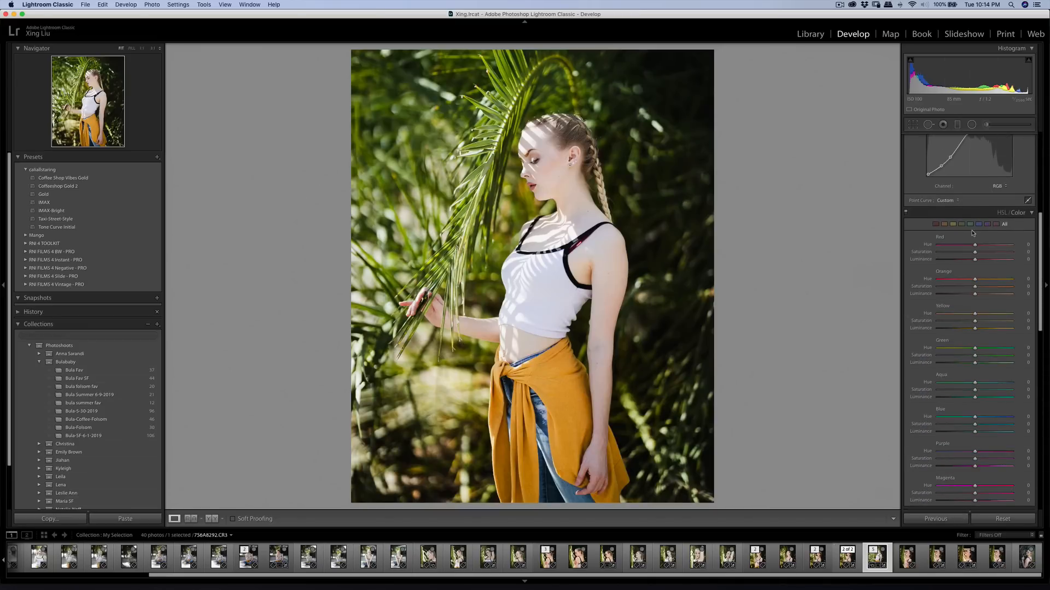
click(961, 225)
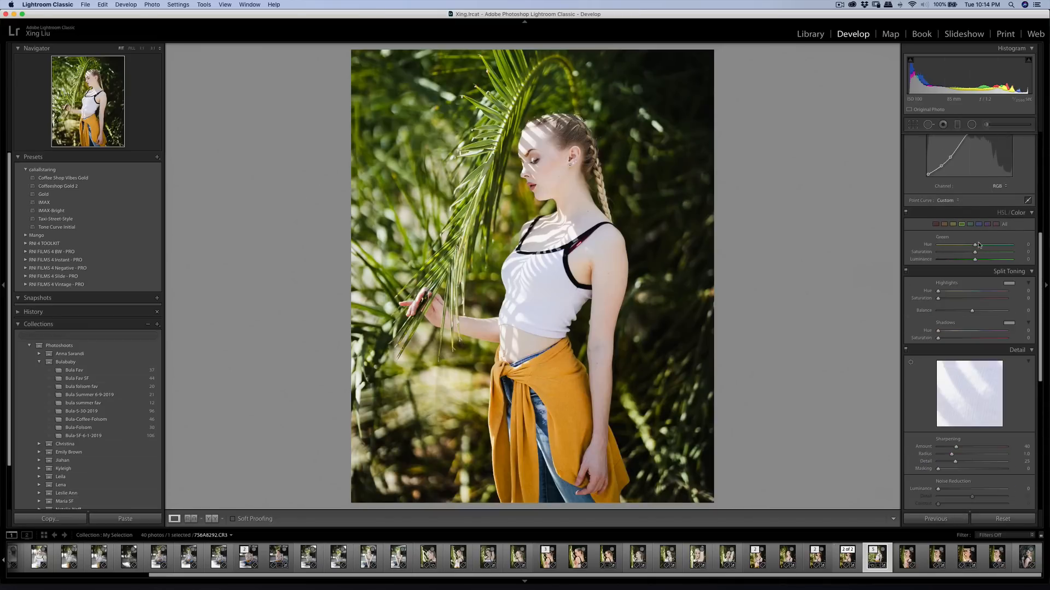
click(1004, 224)
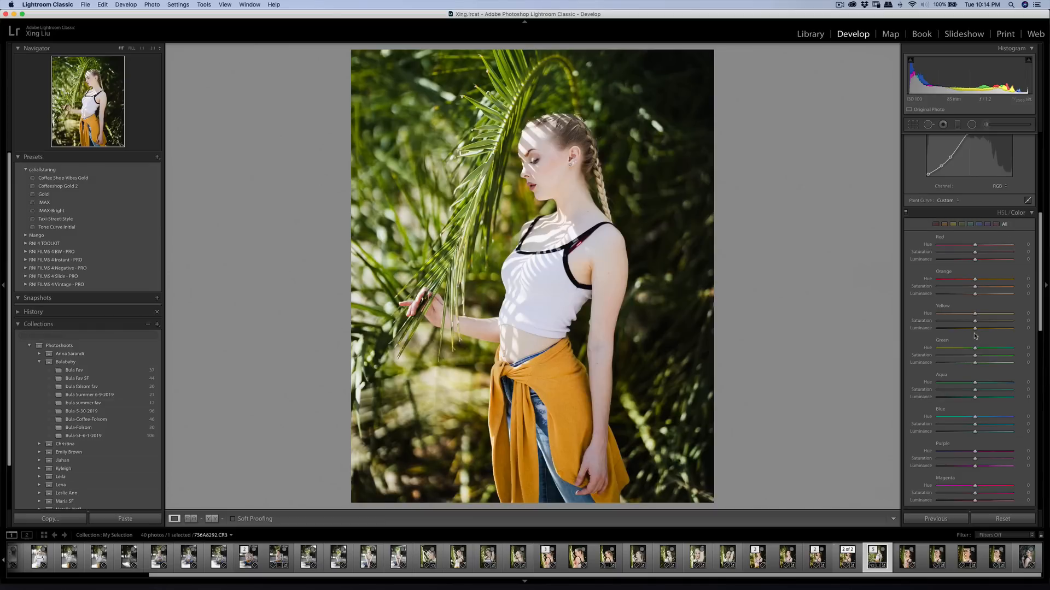
scroll(977, 303, down, 1)
scroll(977, 290, down, 10)
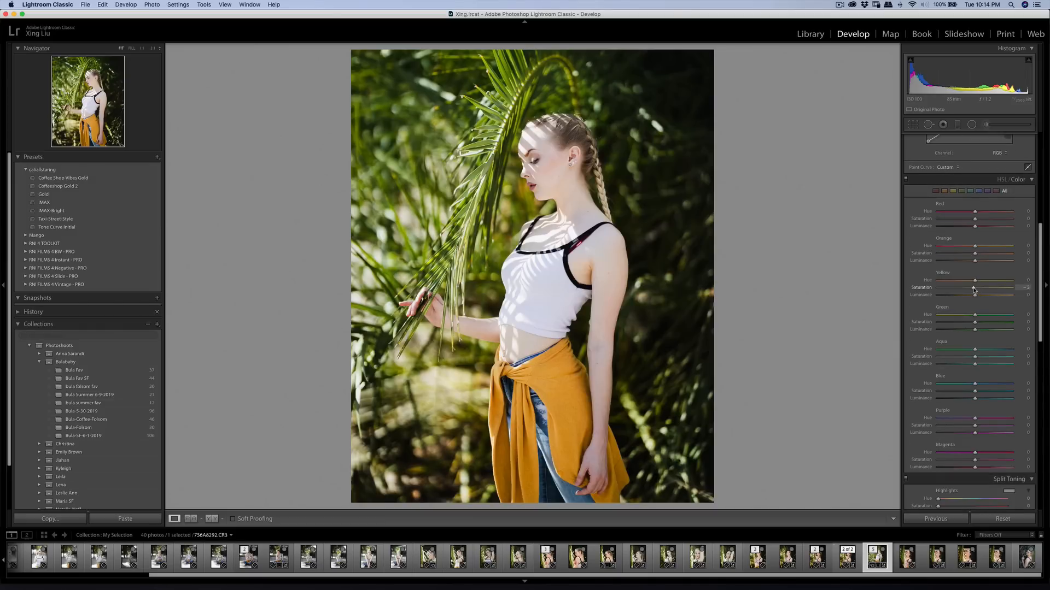
scroll(977, 293, up, 15)
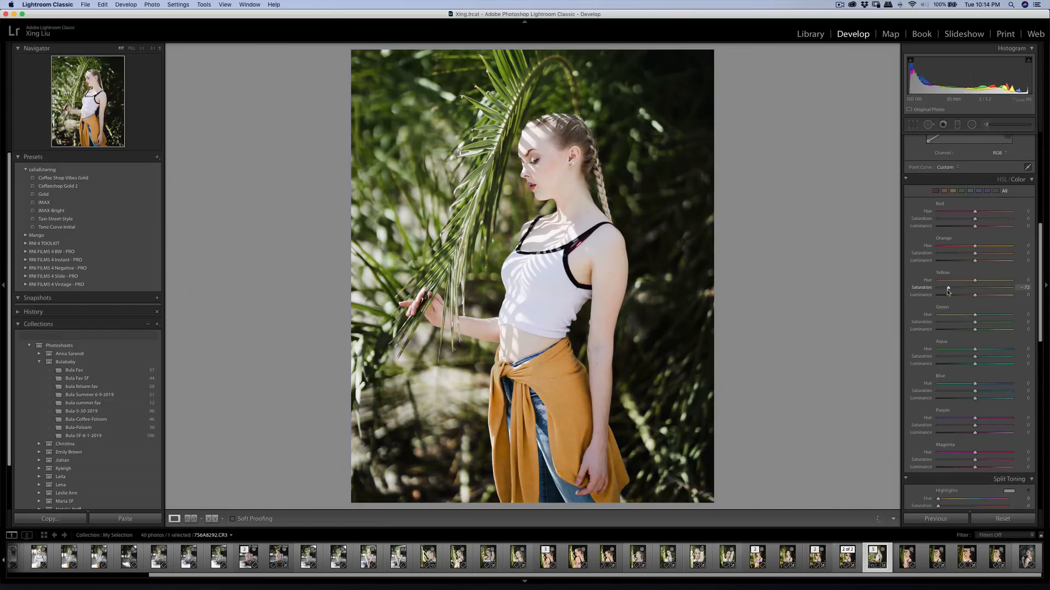
Step: Set green saturation to -27 and green luminance to -22, and raise orange saturation to +8
drag(980, 297, 965, 331)
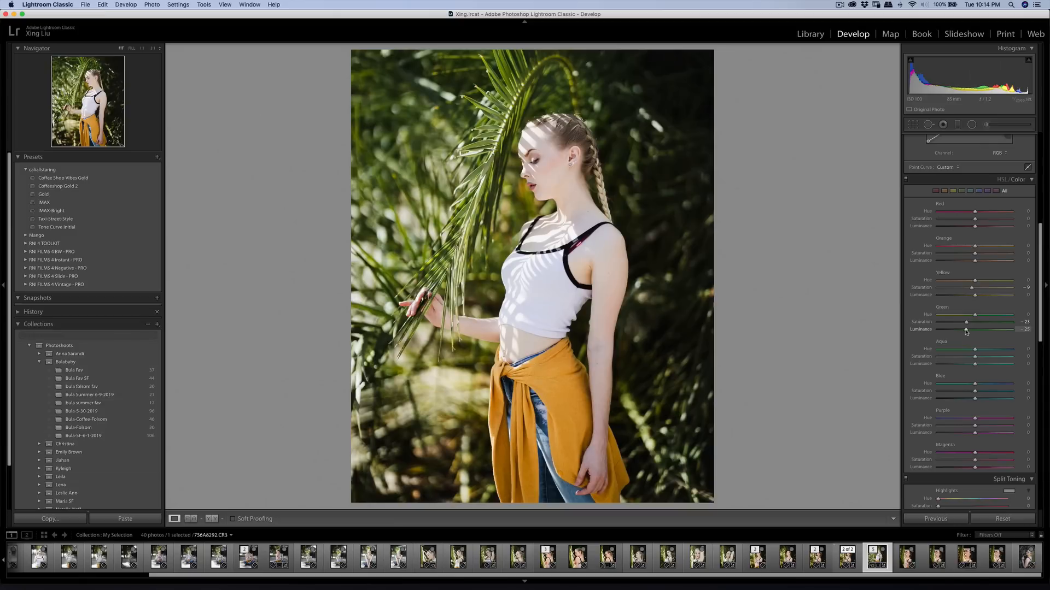
drag(966, 322, 966, 323)
scroll(984, 358, down, 1)
mouse_move(975, 249)
mouse_down()
mouse_move(987, 249)
mouse_move(978, 251)
mouse_up()
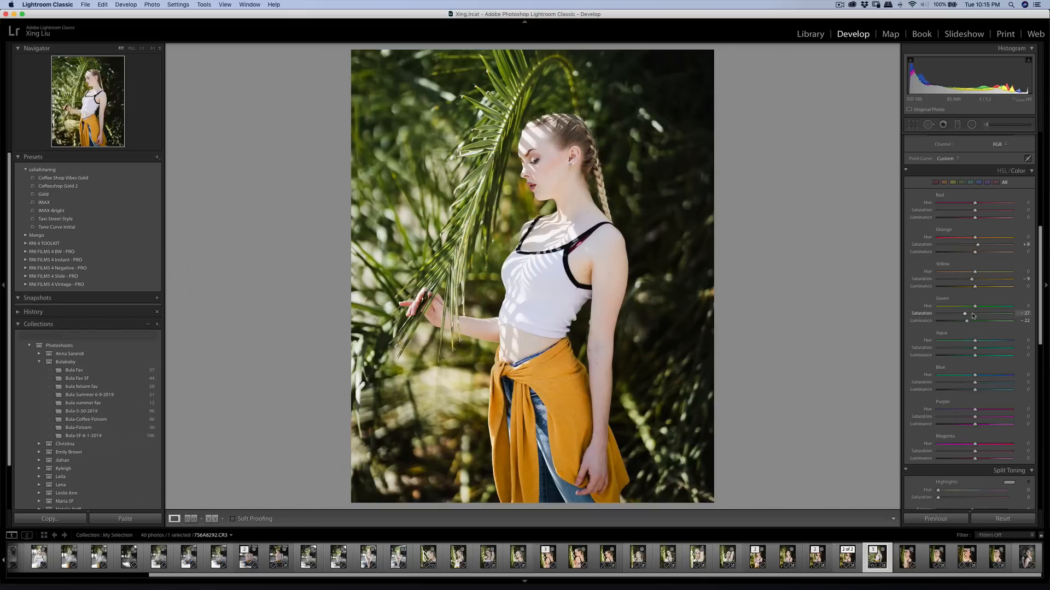
Step: Split-tone the highlights with a warm tint at hue 37 and a saturation of about 9
scroll(983, 337, down, 3)
scroll(982, 337, down, 1)
click(1008, 356)
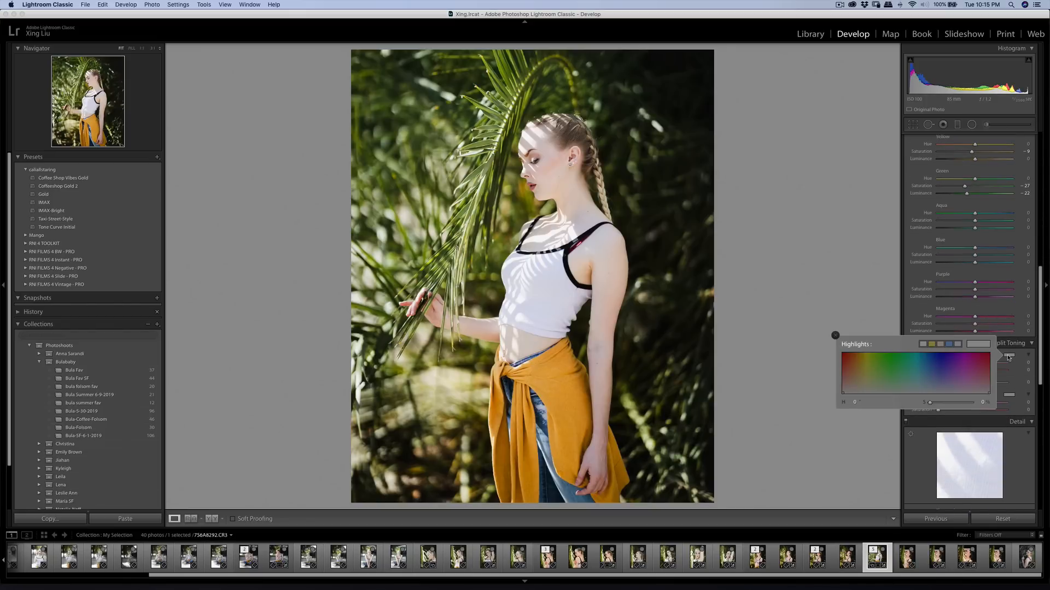
click(941, 344)
drag(938, 403, 934, 407)
Step: Split-tone the shadows with a blue tint at hue 225 and saturation 3
click(1009, 395)
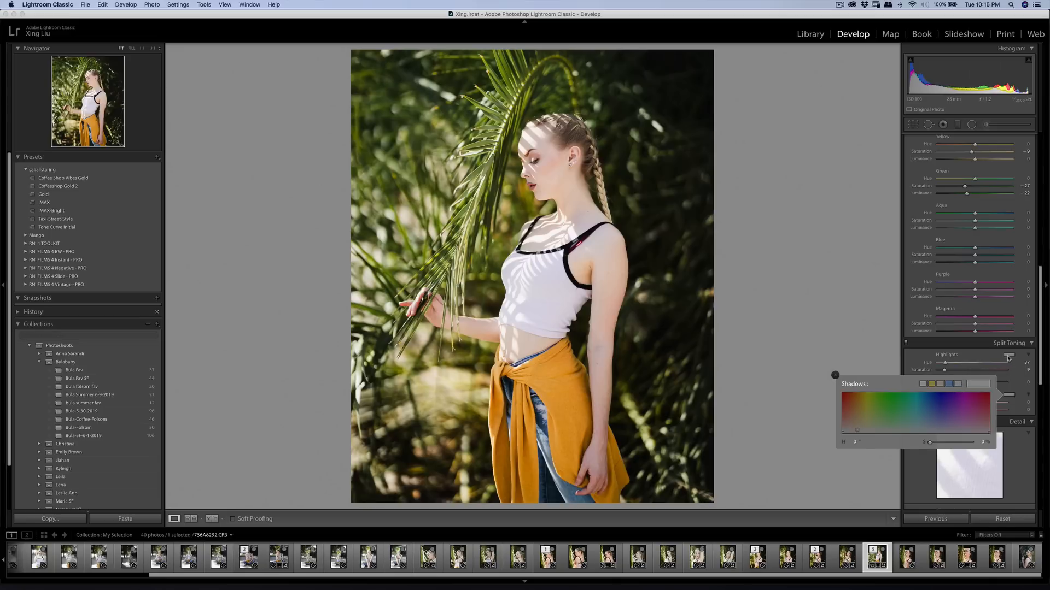
click(958, 384)
drag(934, 443, 936, 447)
drag(931, 445, 933, 446)
click(919, 372)
mouse_move(979, 403)
mouse_down()
mouse_move(971, 406)
mouse_move(991, 407)
mouse_move(960, 408)
mouse_move(983, 409)
mouse_up()
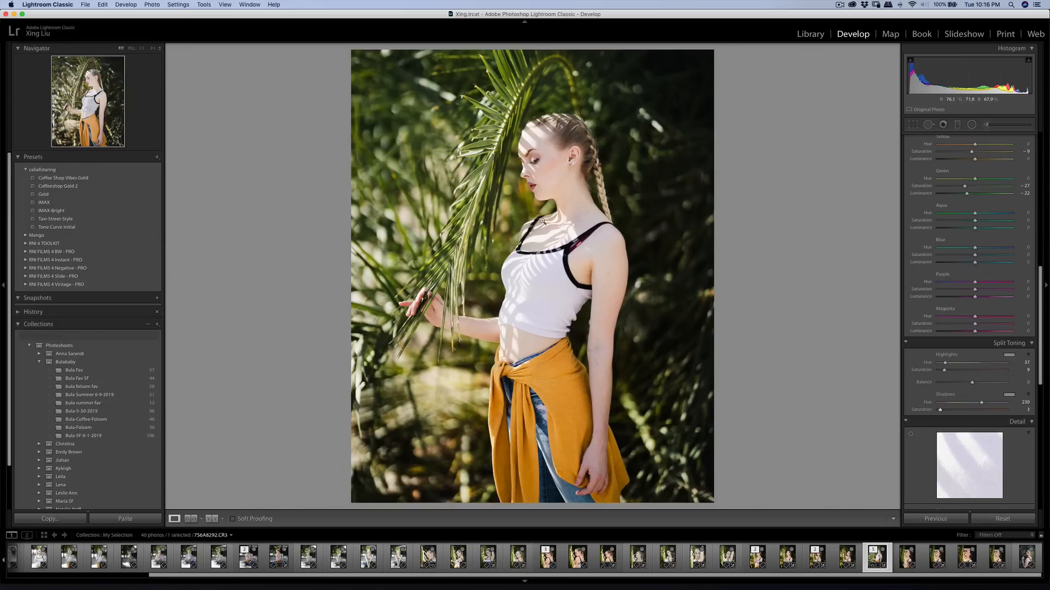
click(553, 174)
click(576, 187)
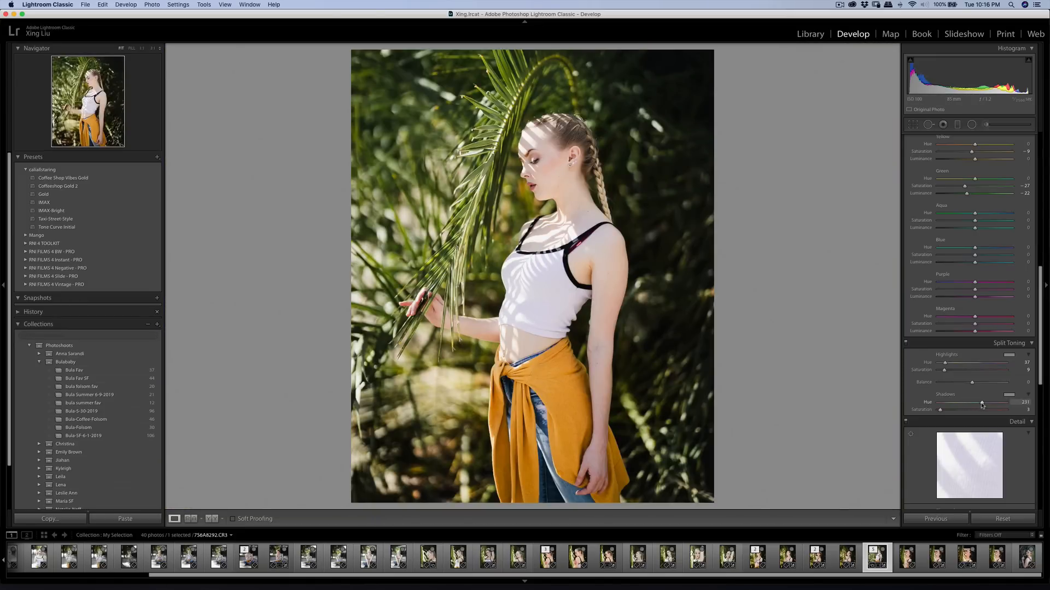
drag(982, 404, 981, 405)
Step: Set the sharpening amount to 50
scroll(951, 361, down, 8)
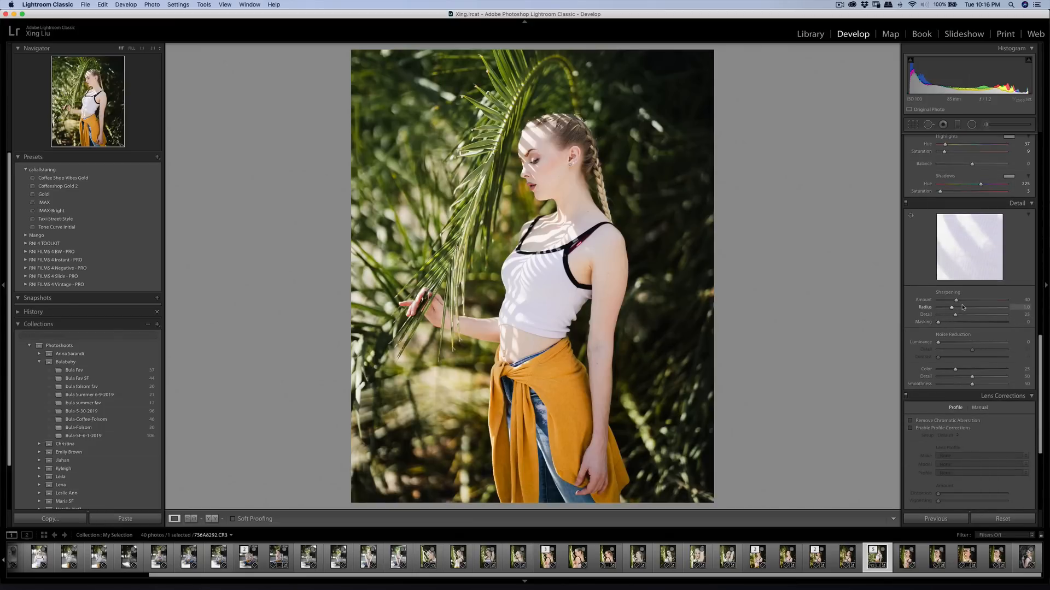
mouse_move(957, 302)
mouse_down()
mouse_move(998, 305)
mouse_move(900, 314)
mouse_move(963, 317)
mouse_up()
Step: Try enabling the lens profile corrections for the photo
scroll(954, 361, down, 5)
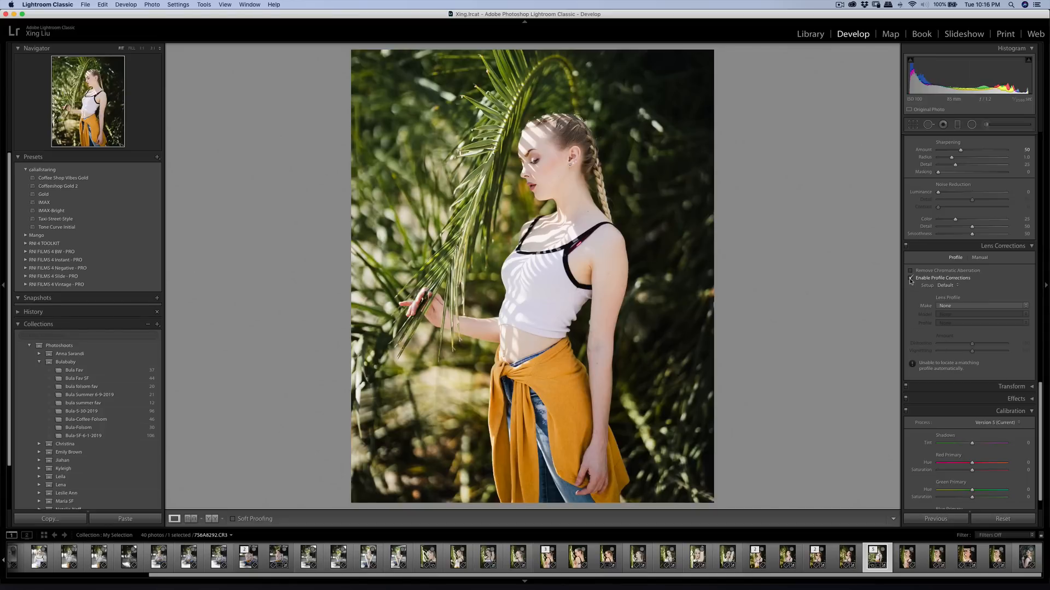
click(910, 279)
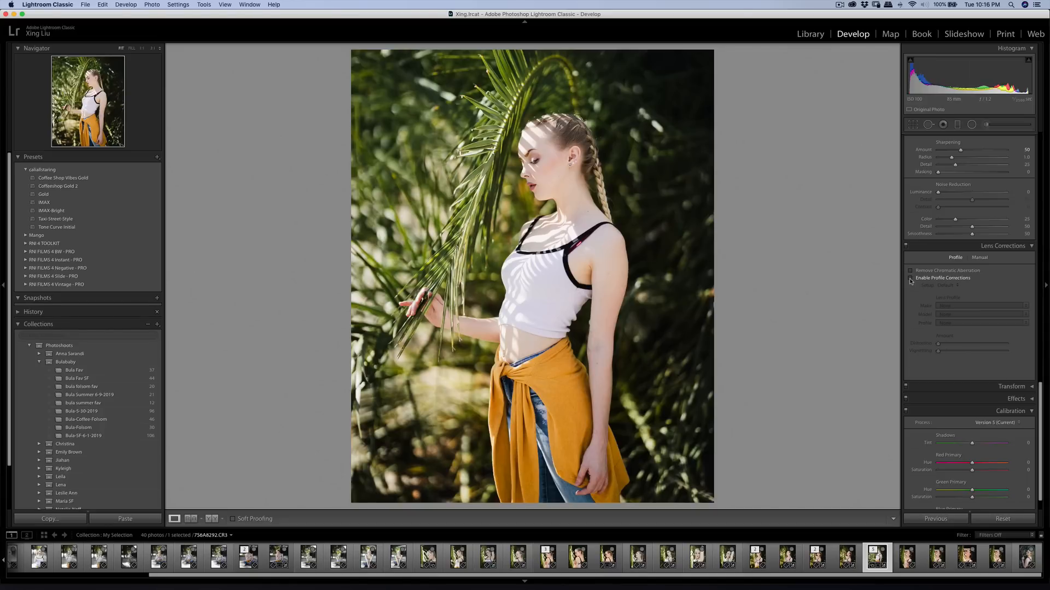
Step: Compare the before and after versions side by side and review the develop settings back up to the tone curve
scroll(918, 336, down, 2)
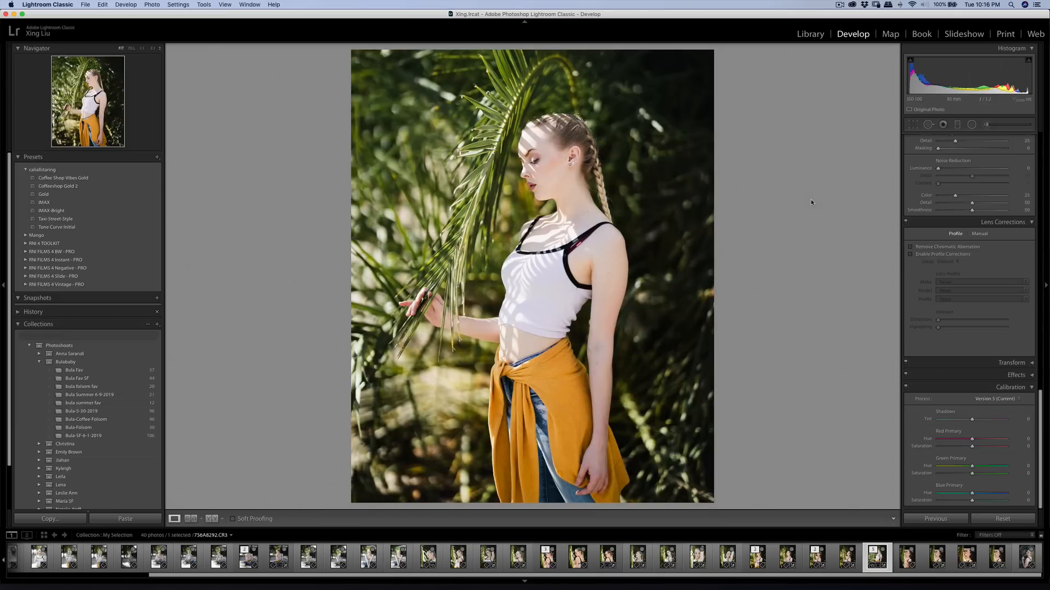
click(212, 519)
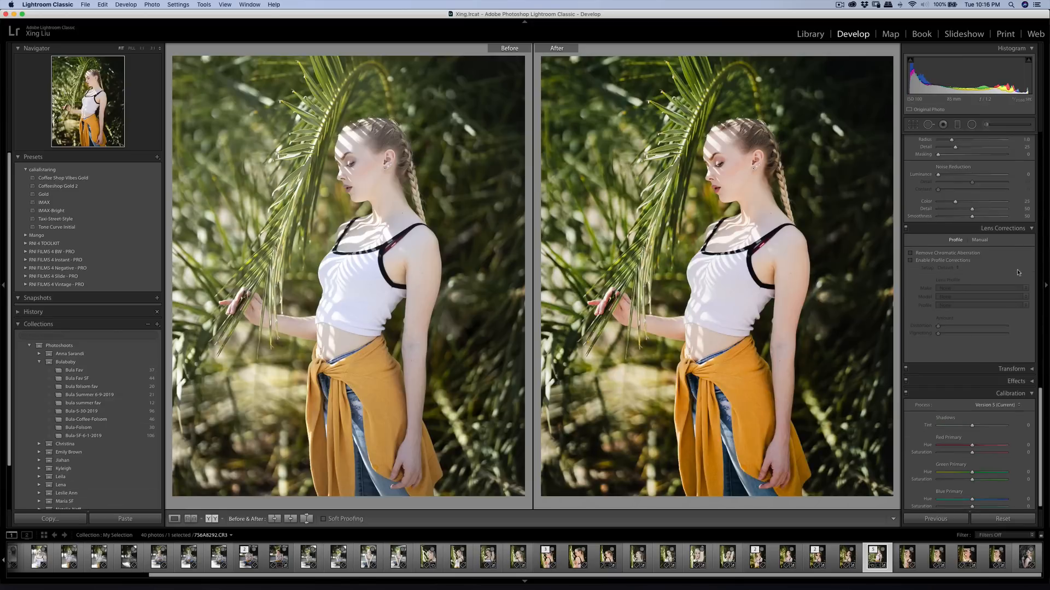
scroll(999, 282, up, 10)
scroll(998, 282, up, 10)
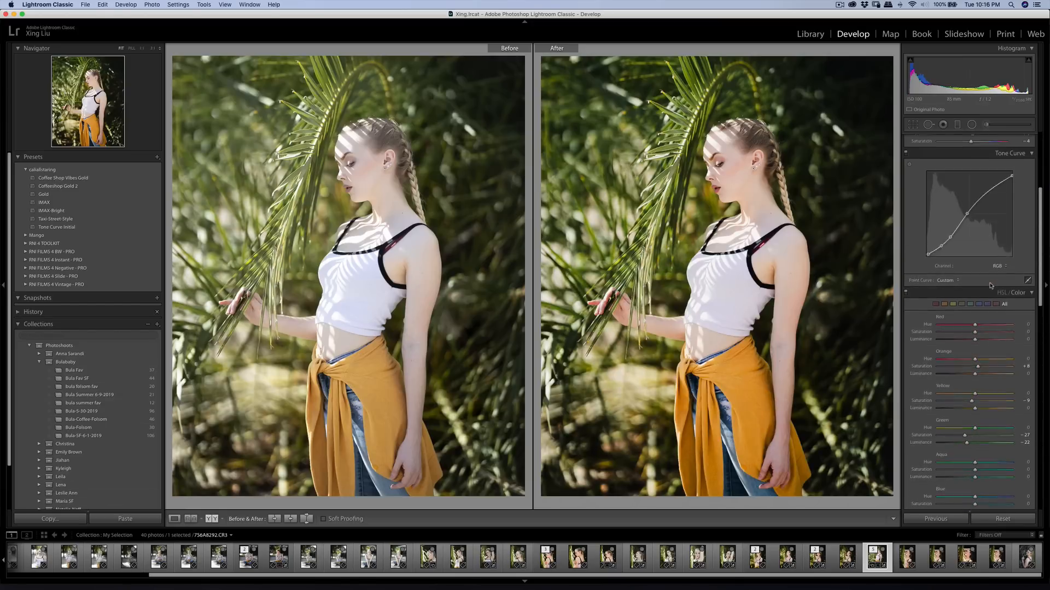
Step: Check the portrait's 4 x 5 crop framing and set the exposure to -0.25
drag(978, 227, 960, 239)
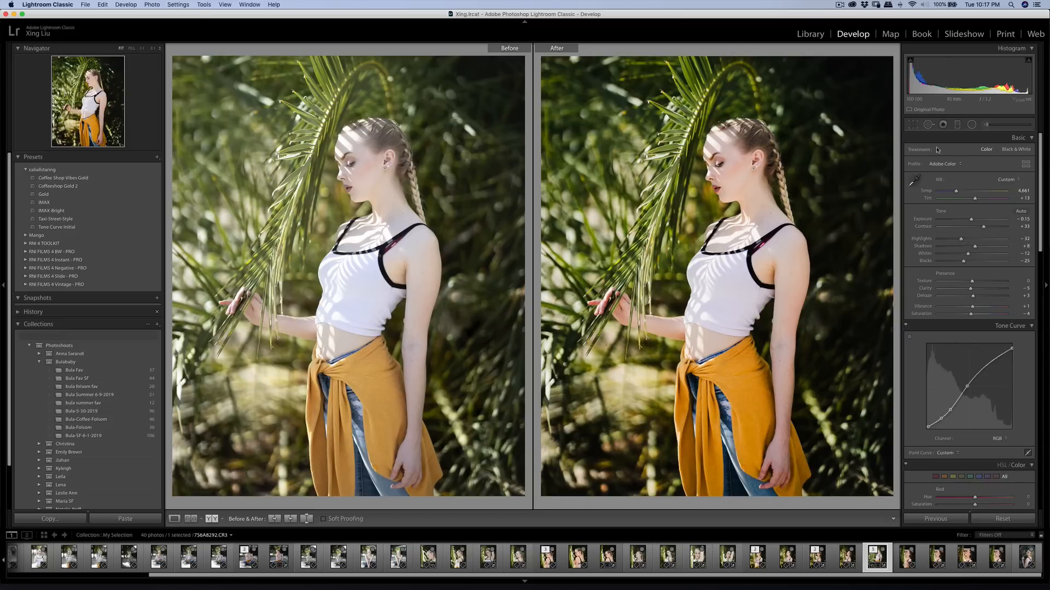
click(913, 125)
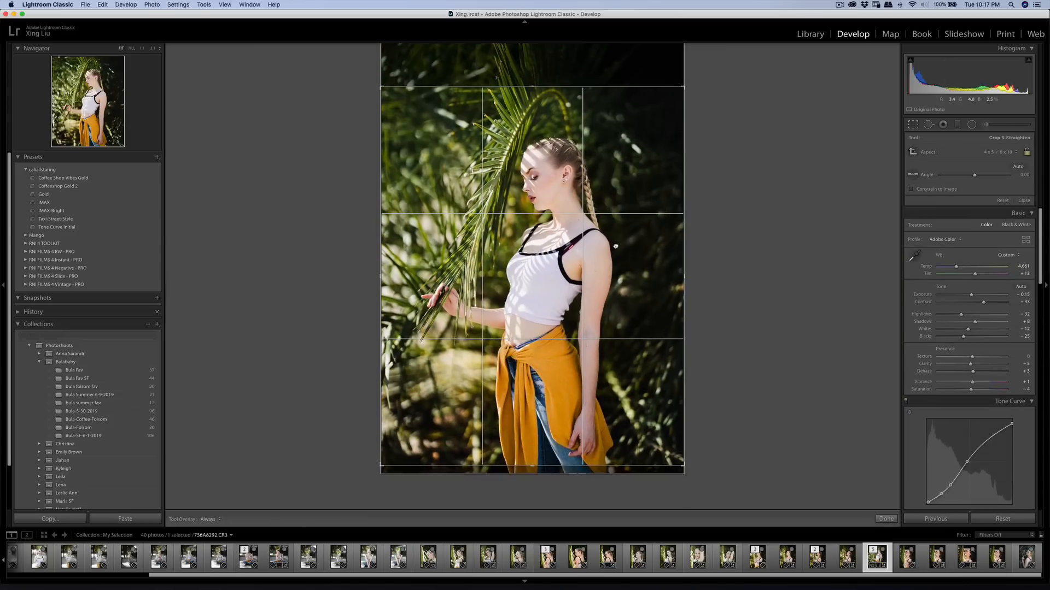
key(r)
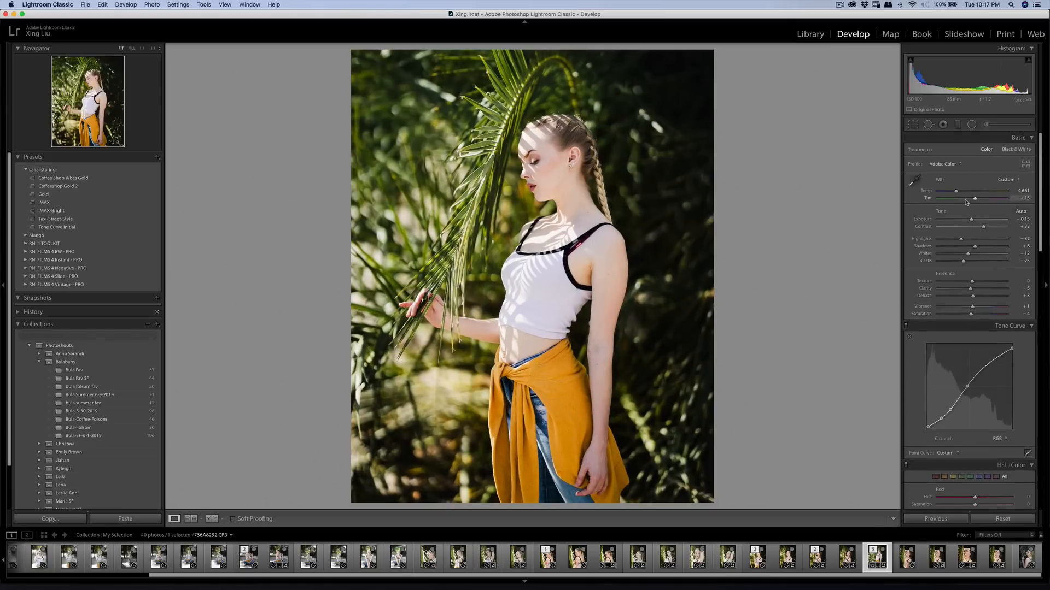
drag(975, 201, 975, 201)
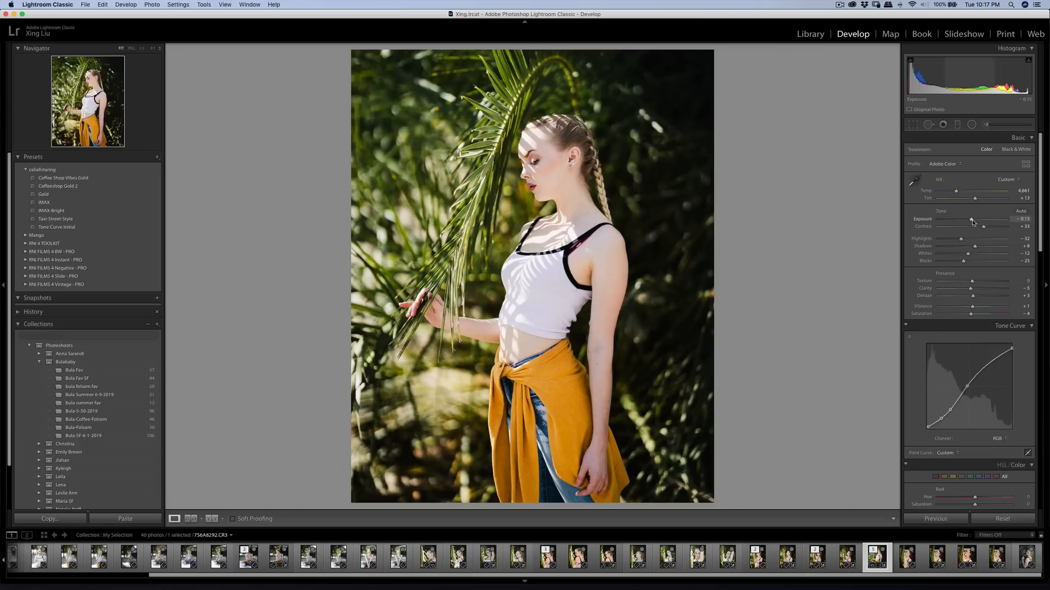
drag(973, 223, 972, 223)
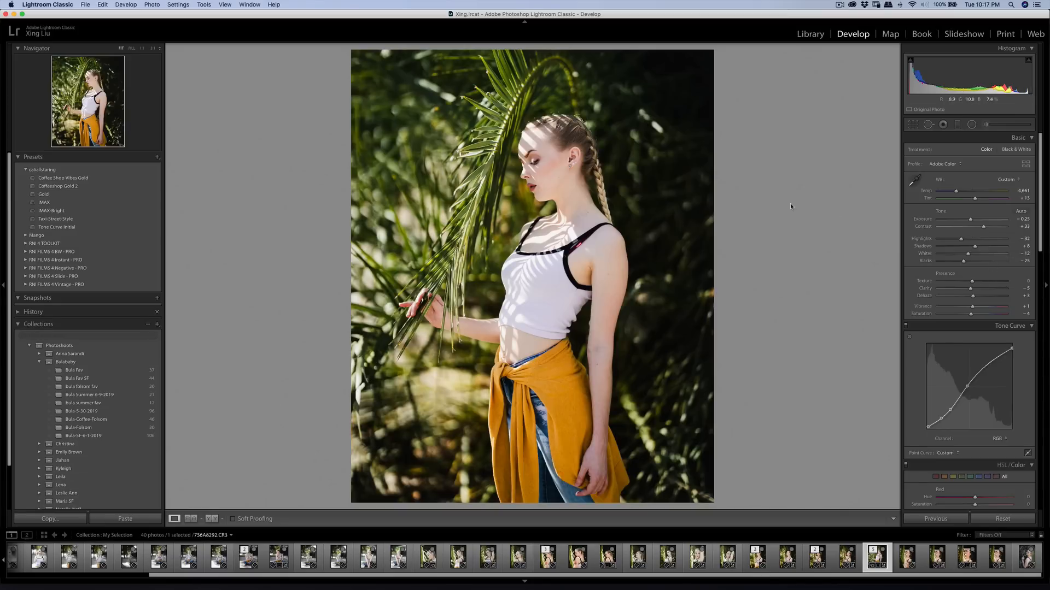
Step: Set the green saturation to -41 and green luminance to -45, and raise the overall contrast to +43
scroll(977, 357, down, 10)
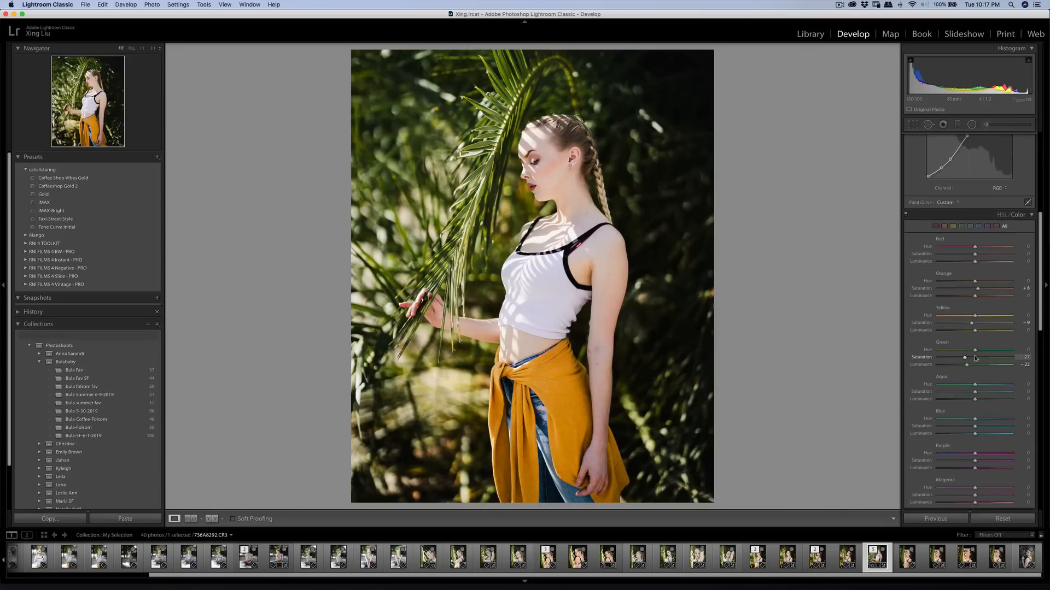
mouse_move(966, 365)
mouse_down()
mouse_move(955, 368)
mouse_move(961, 361)
mouse_up()
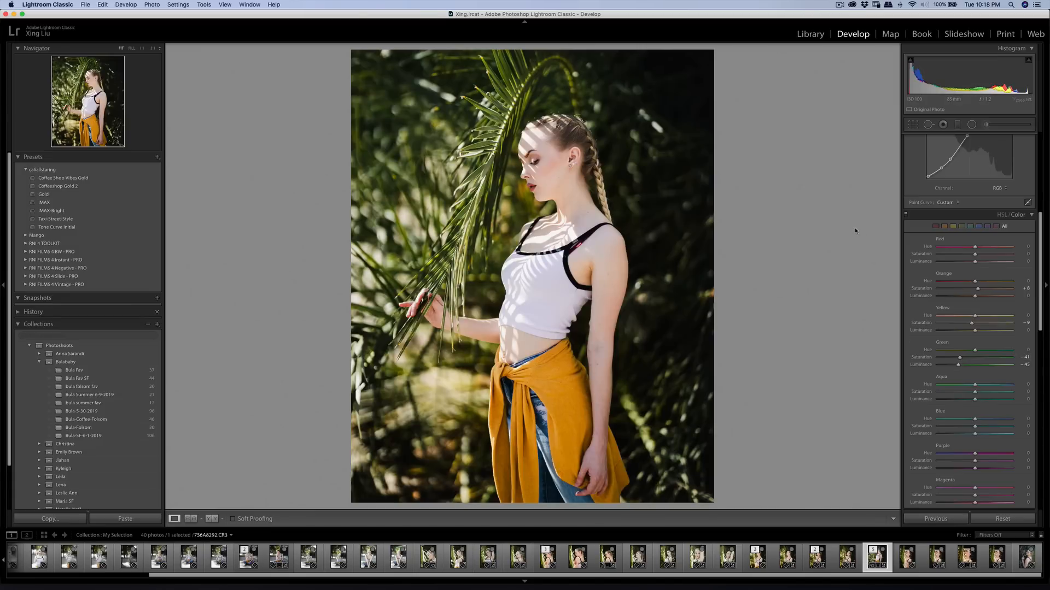
scroll(987, 313, up, 3)
scroll(987, 313, up, 7)
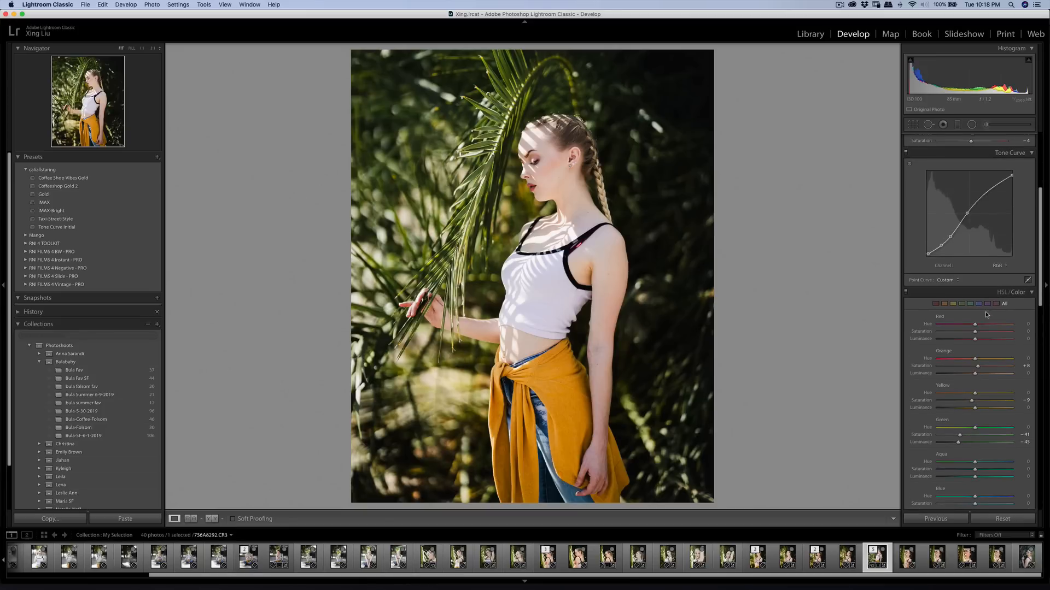
drag(981, 233, 986, 230)
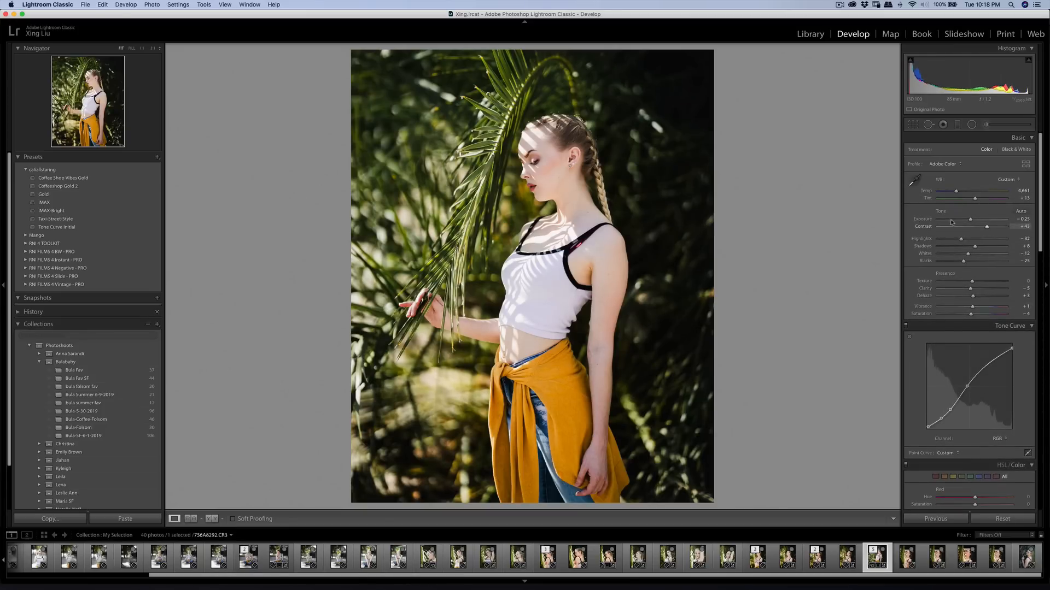
Step: Shift the photo slightly upward within its 4 x 5 crop and apply the crop
click(912, 125)
drag(645, 201, 645, 198)
key(Return)
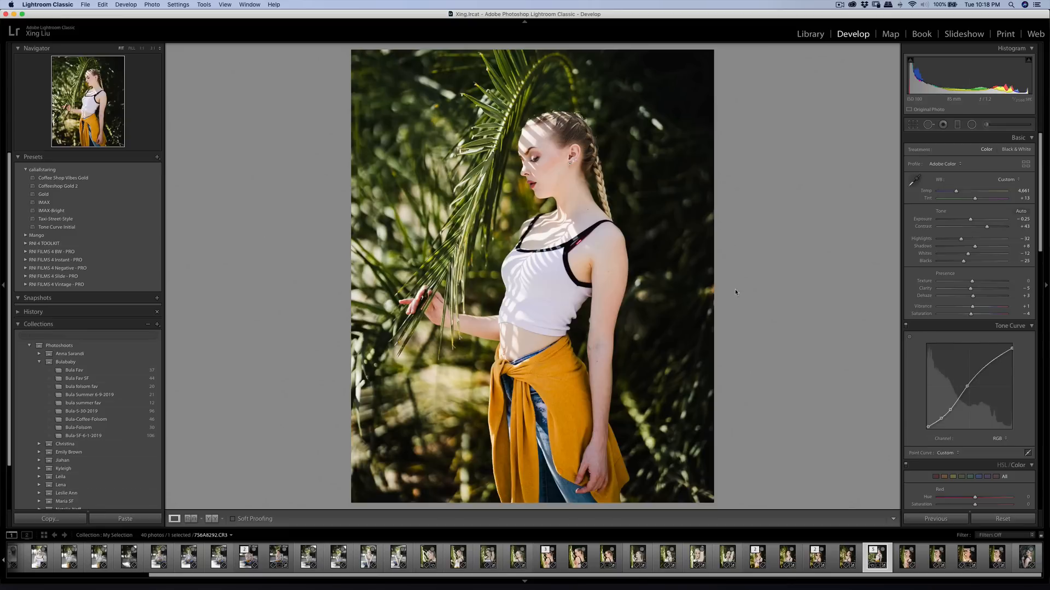
click(610, 398)
click(604, 429)
Step: Raise the split toning saturation of the highlights to 13, keeping hue 37
scroll(1010, 353, down, 15)
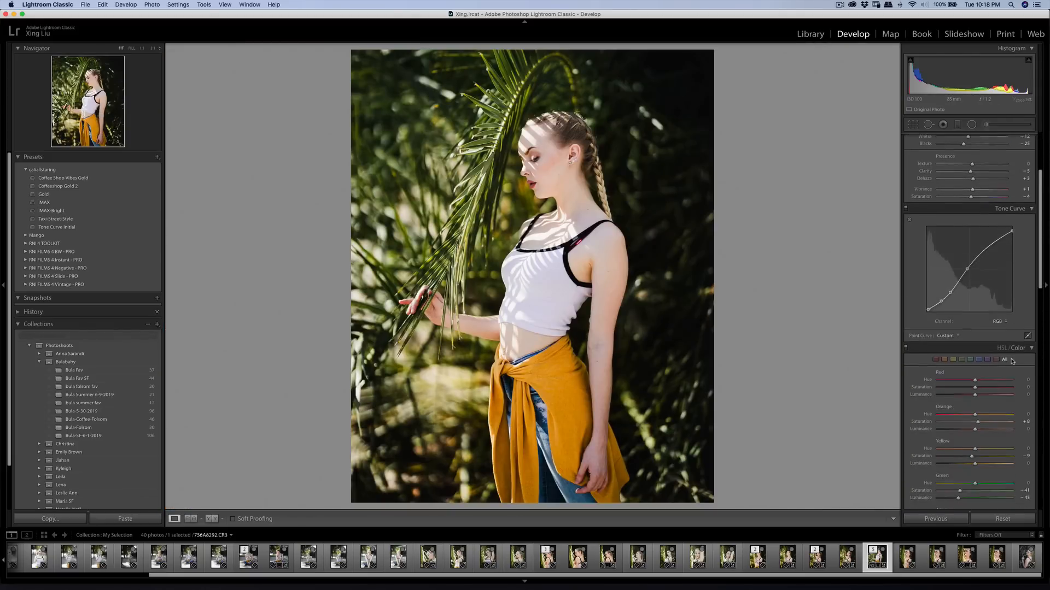
scroll(1009, 361, down, 5)
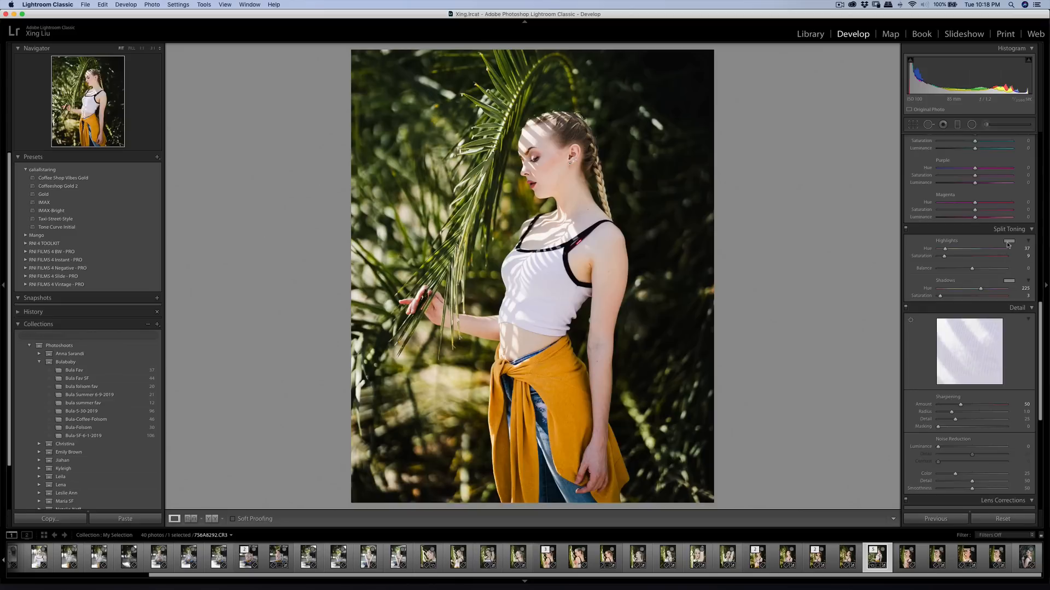
click(1007, 242)
drag(933, 288, 936, 290)
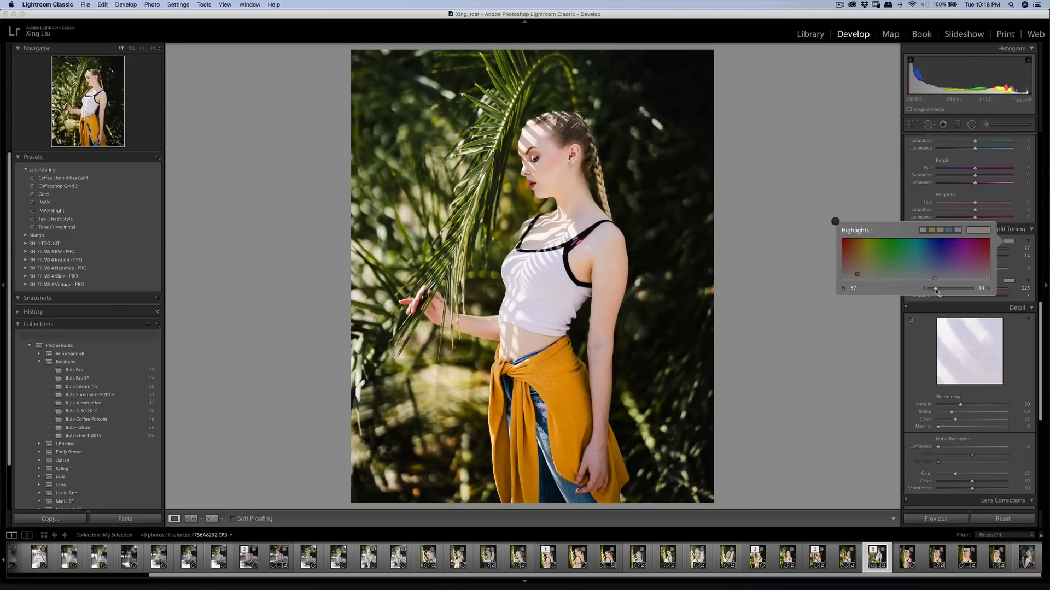
click(858, 174)
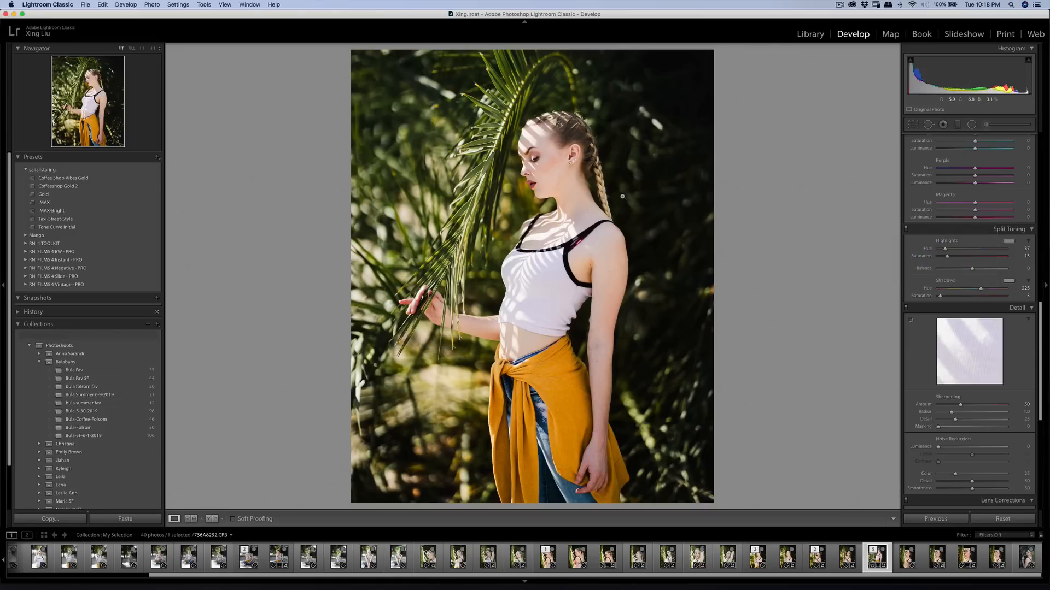
Step: Edit the portrait in Imagenomic Portraiture 3, sample the facial skin for the skin mask, and apply the retouch
right_click(577, 200)
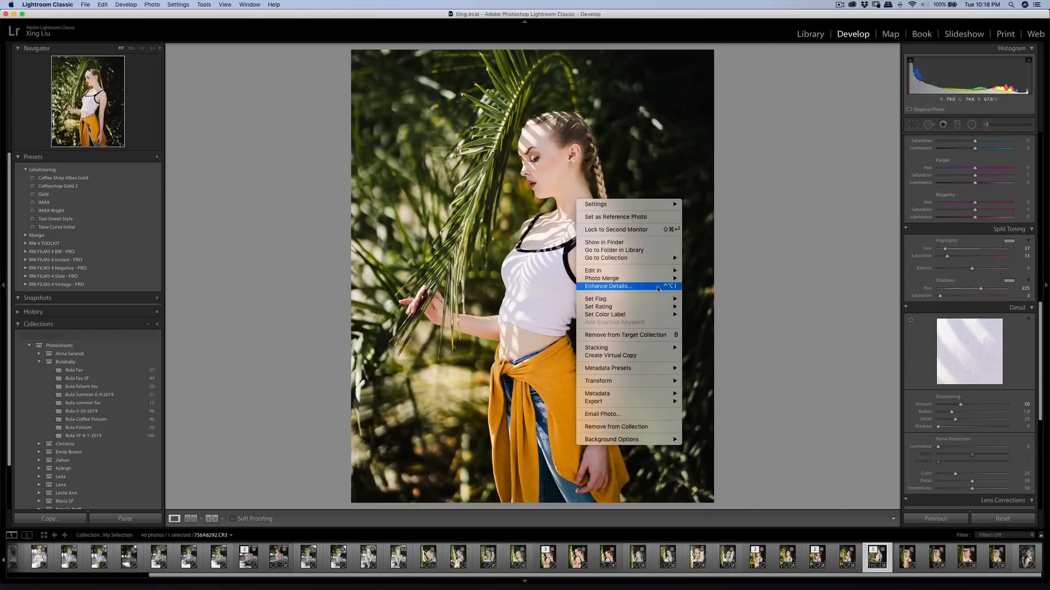
mouse_move(660, 273)
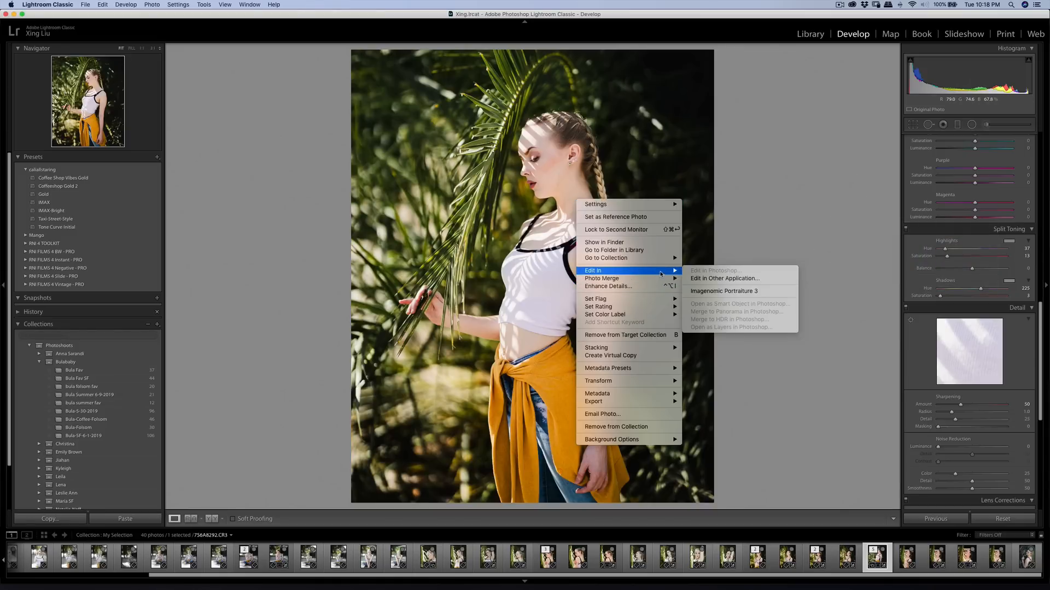
click(705, 292)
click(582, 243)
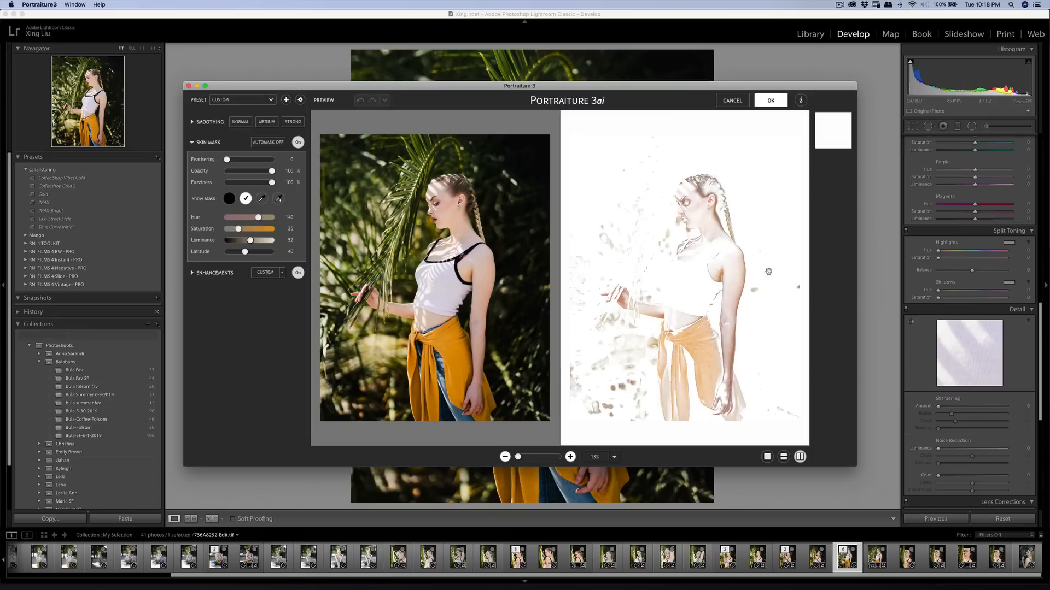
click(262, 198)
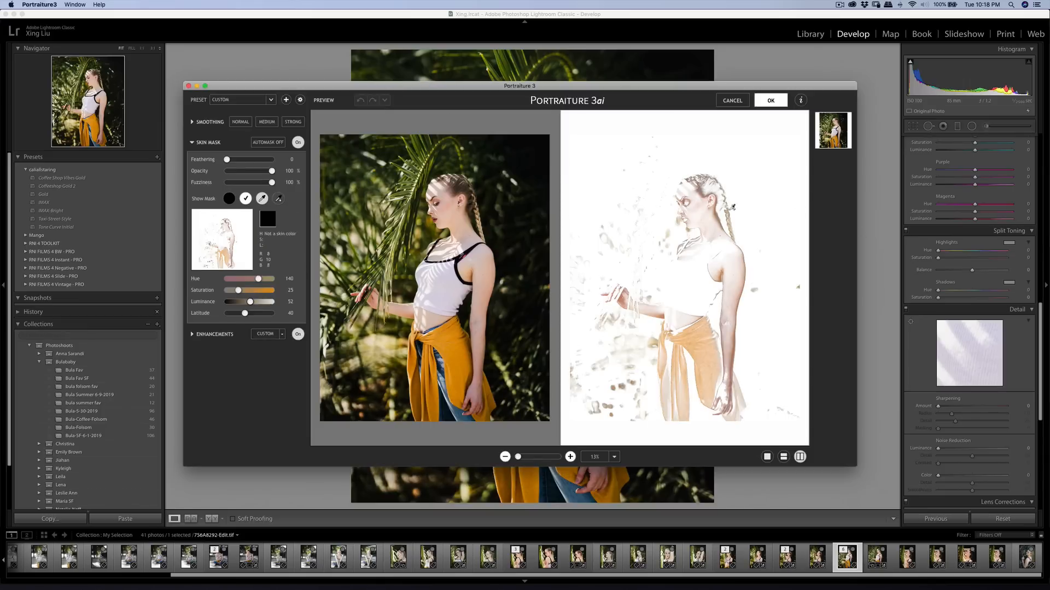
click(695, 203)
click(770, 100)
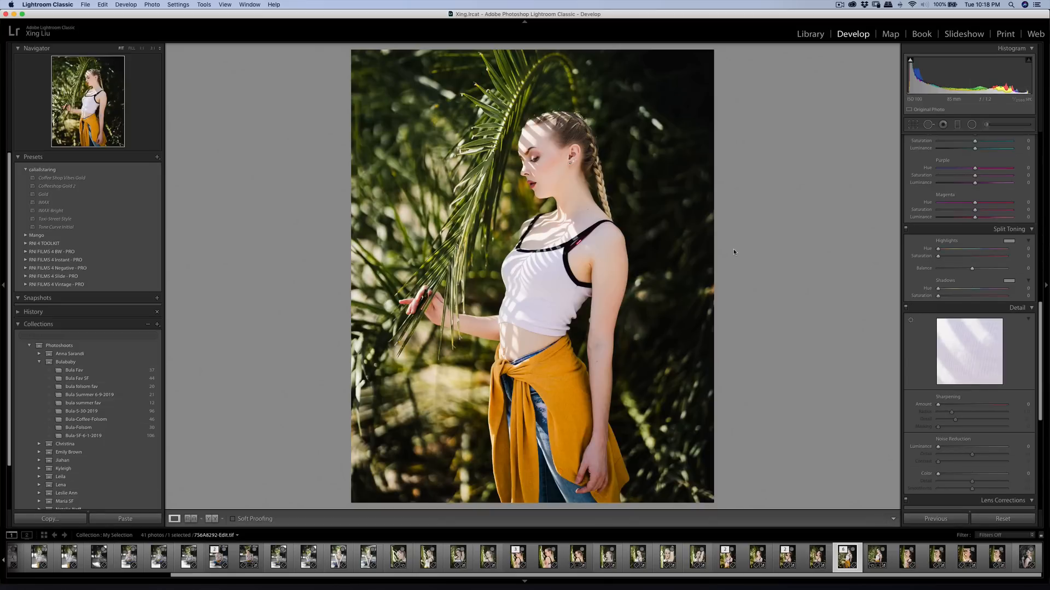
Step: Export the retouched portrait to the hard drive and check the face up close
key(super+shift+e)
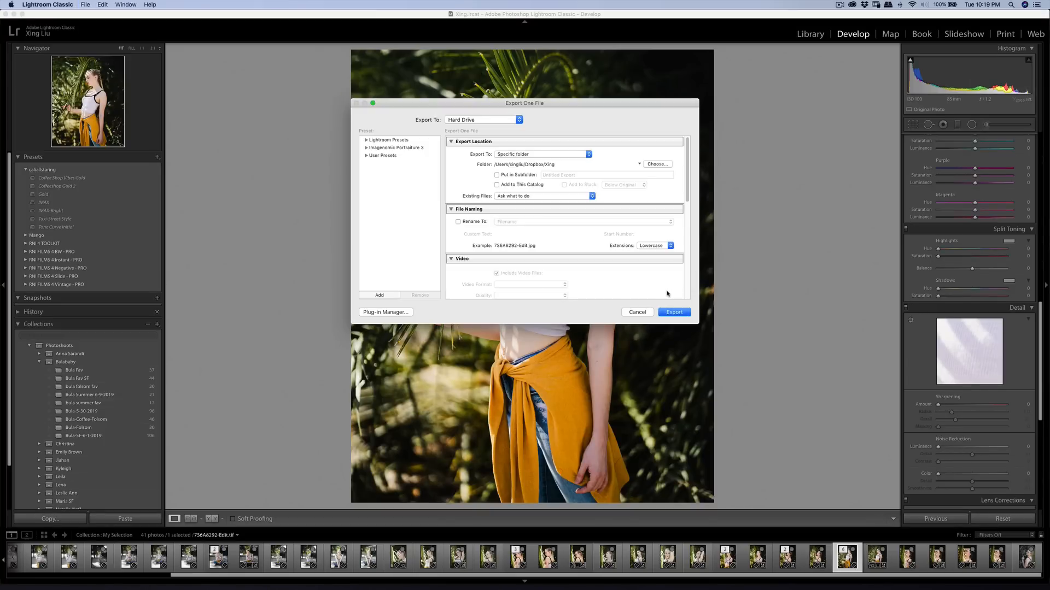
click(673, 312)
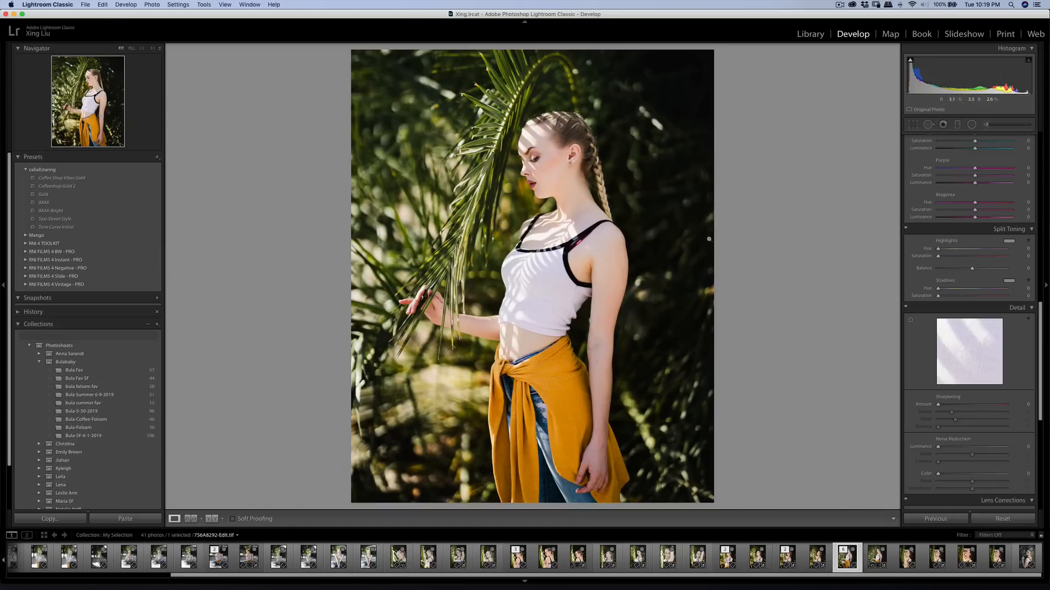
click(545, 152)
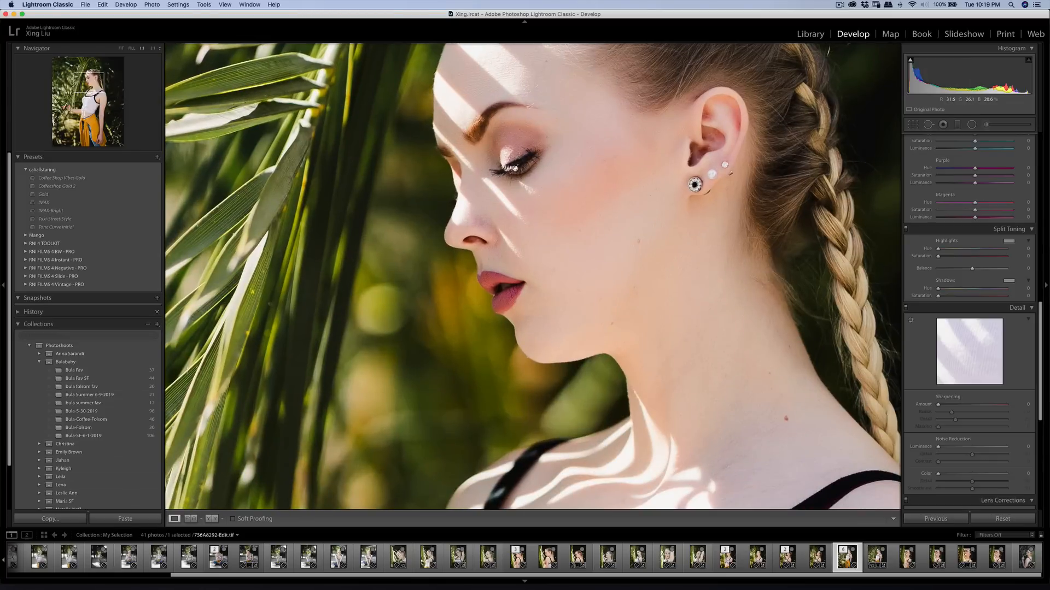
click(545, 185)
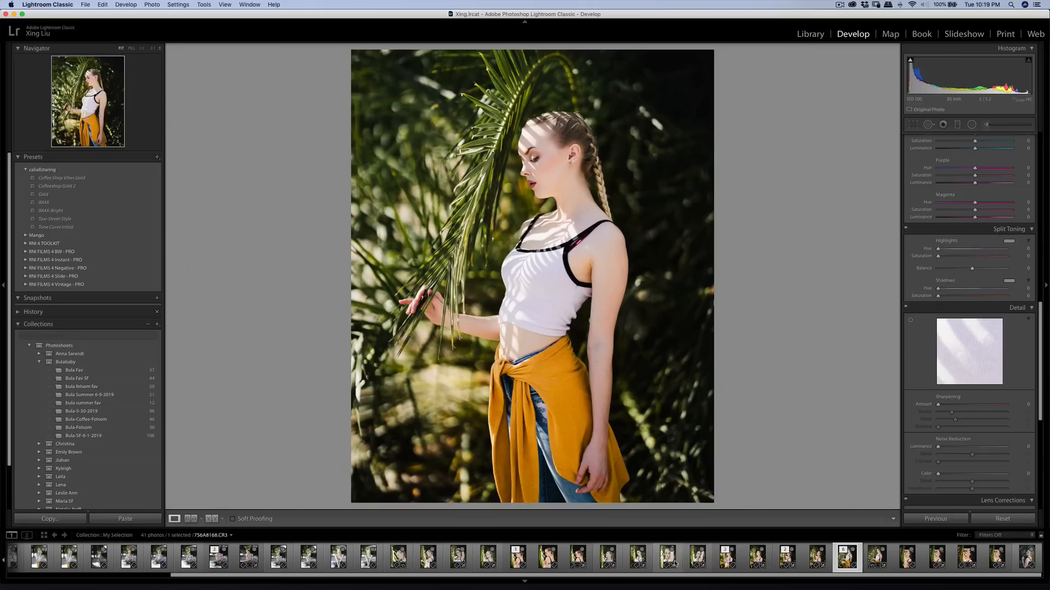
Step: Copy the develop settings of the raw photo 756A8292.CR3 without the crop, and open the photo 756A8082.CR3
click(871, 560)
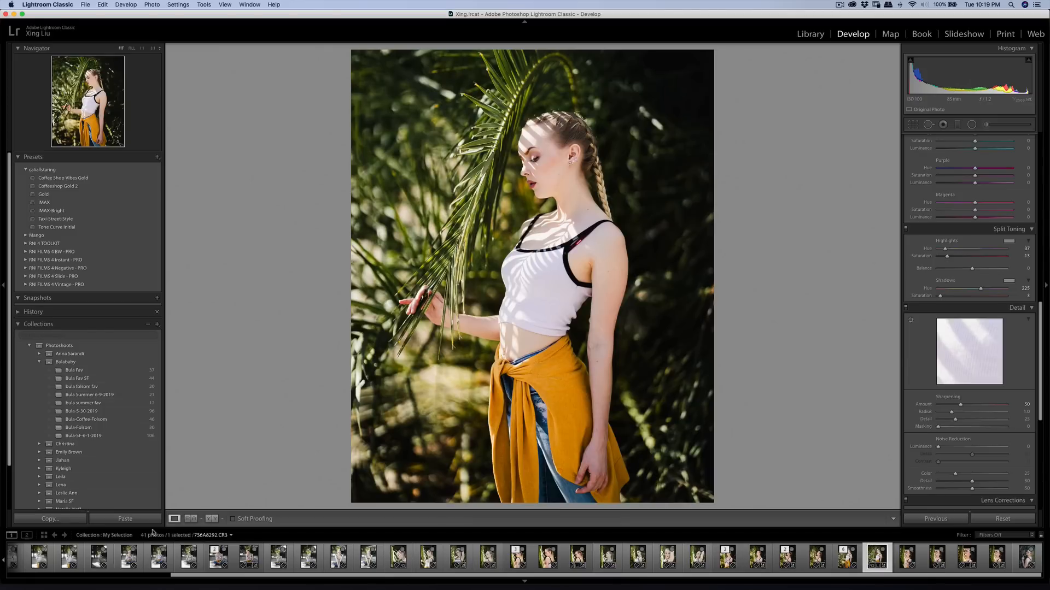
click(83, 517)
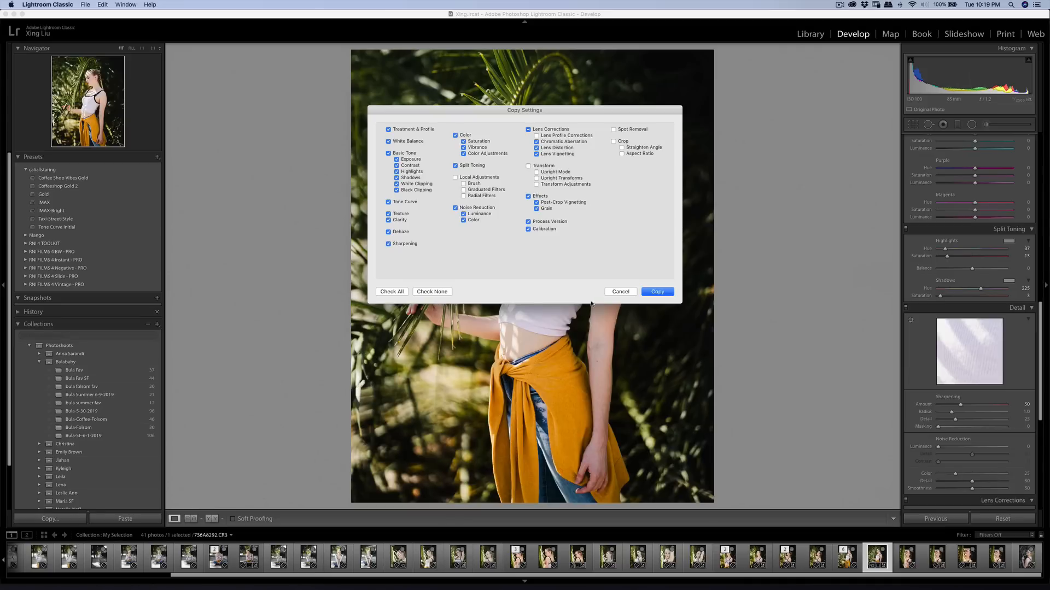
click(651, 293)
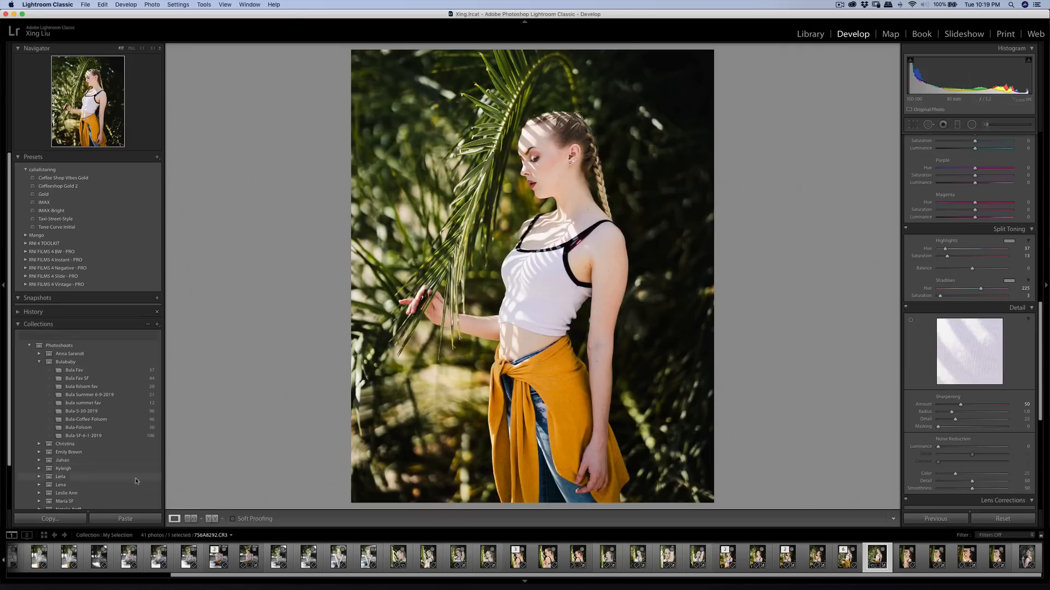
drag(467, 575, 424, 575)
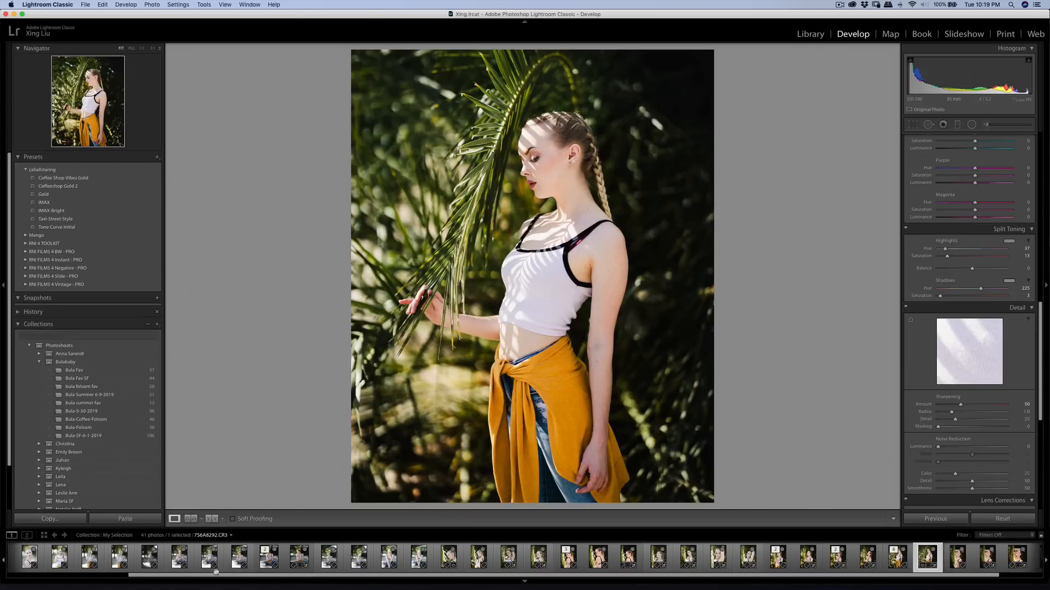
click(476, 556)
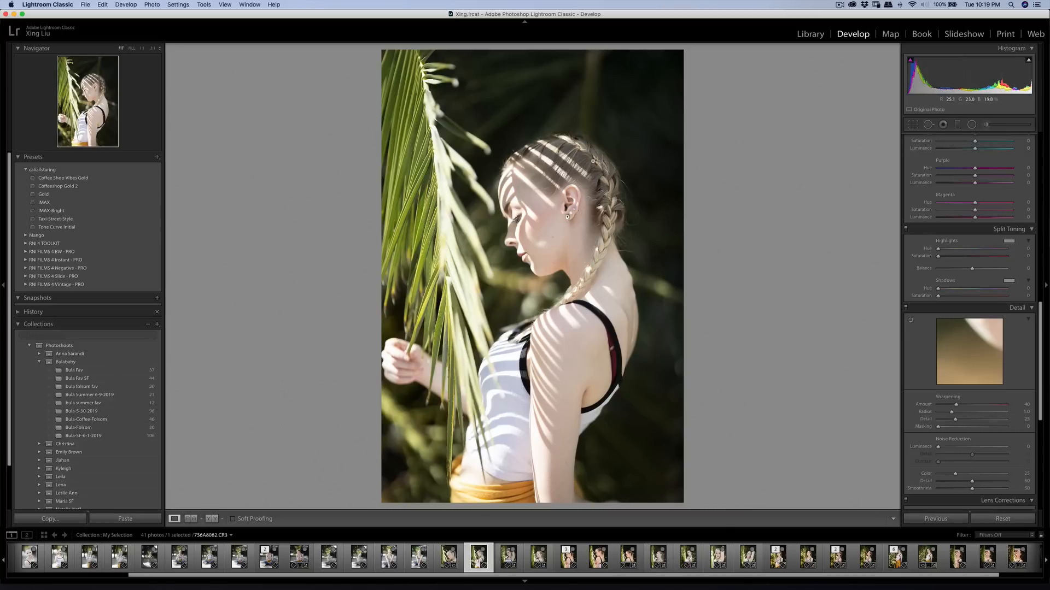
Step: Inspect the braided hair and face of the unedited portrait up close
click(545, 170)
drag(548, 164, 659, 270)
drag(787, 167, 705, 119)
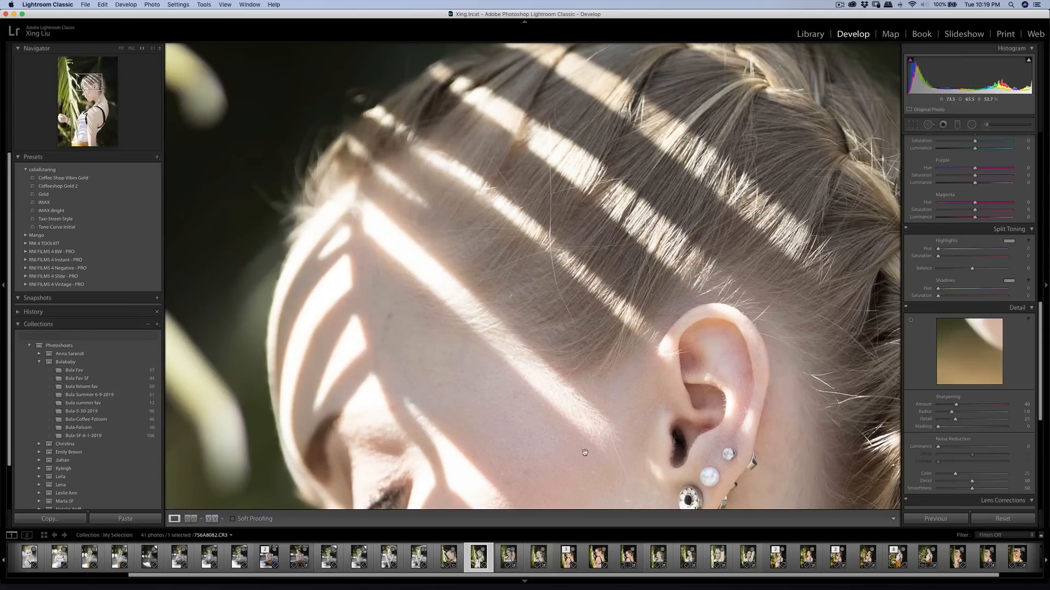
click(542, 321)
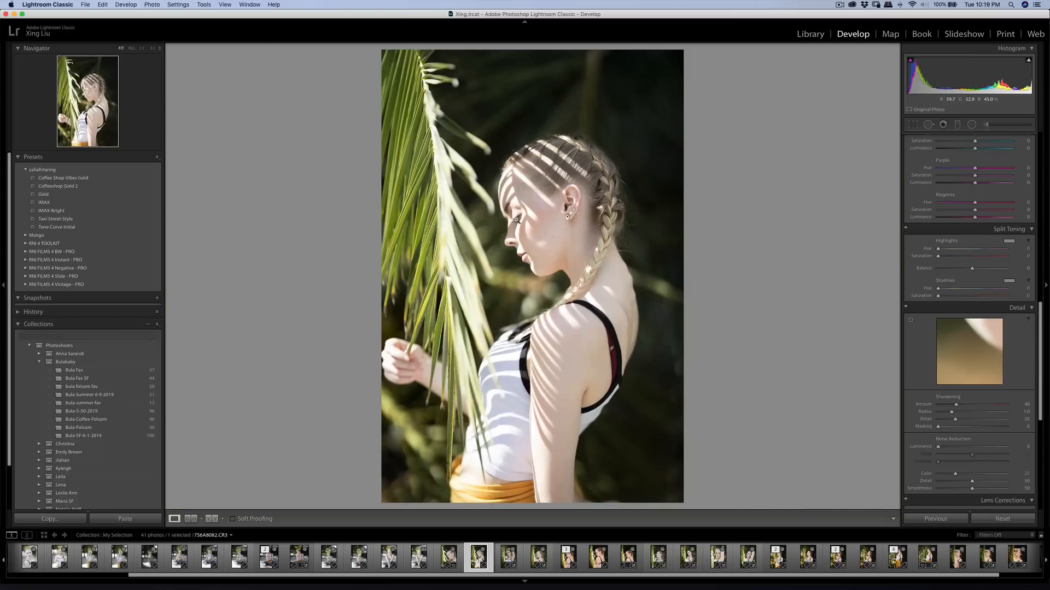
click(521, 219)
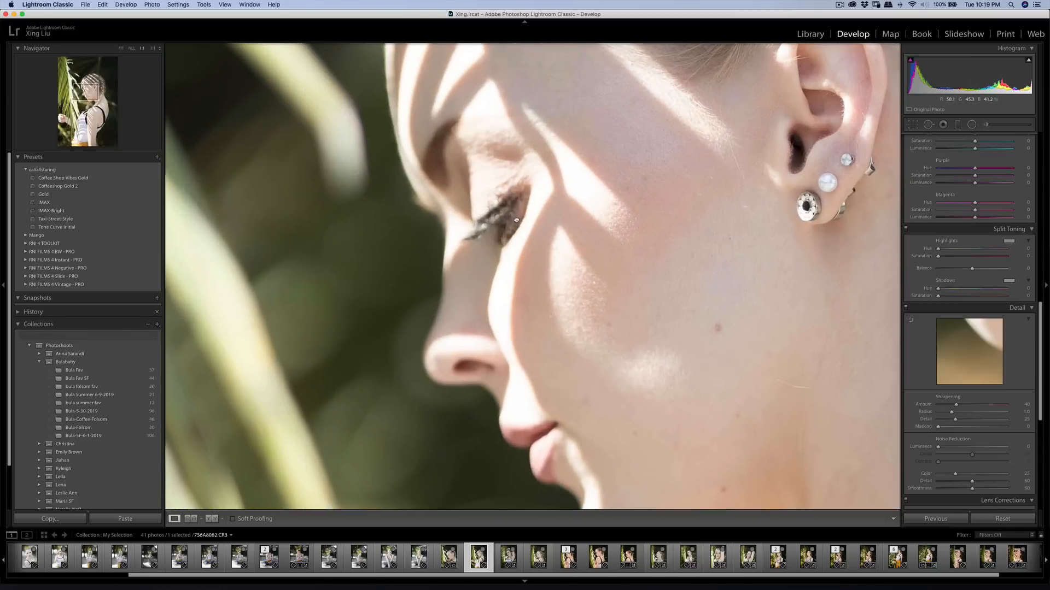
drag(499, 184, 522, 200)
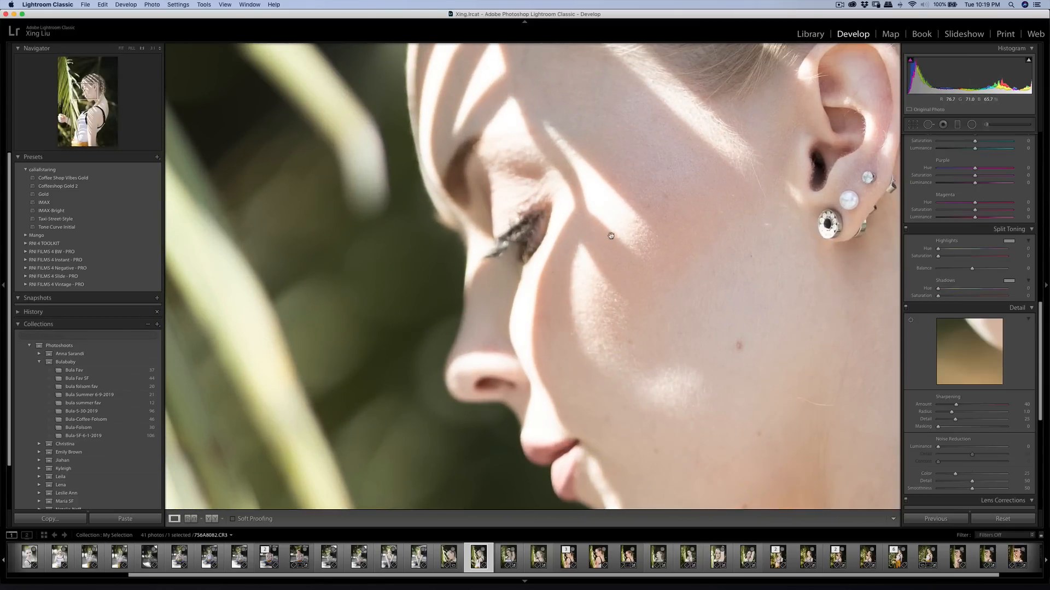
click(638, 222)
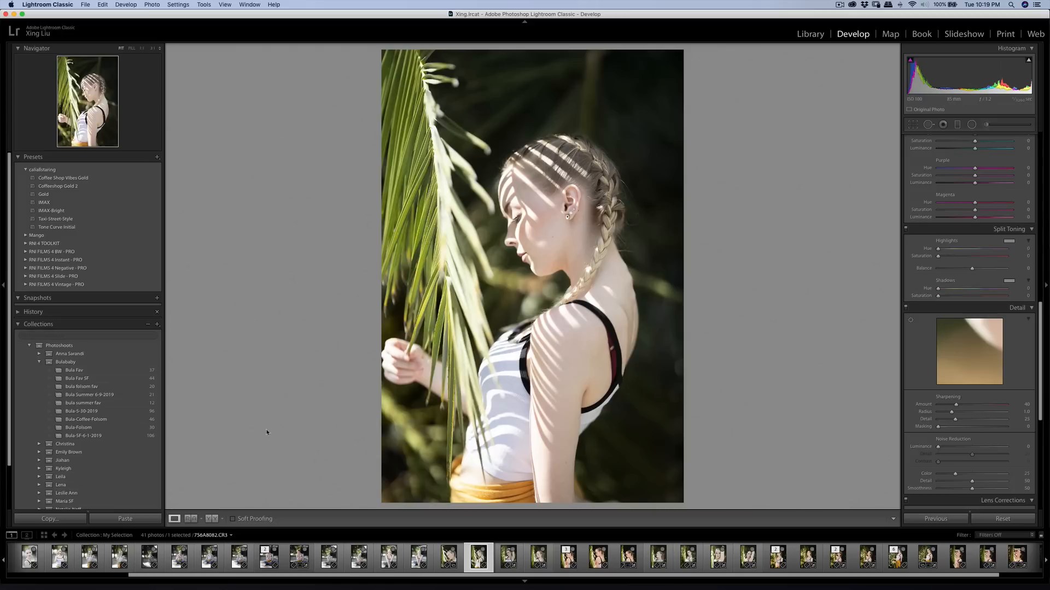
Step: Paste the copied develop settings onto this portrait and set the orange saturation to +4
click(140, 519)
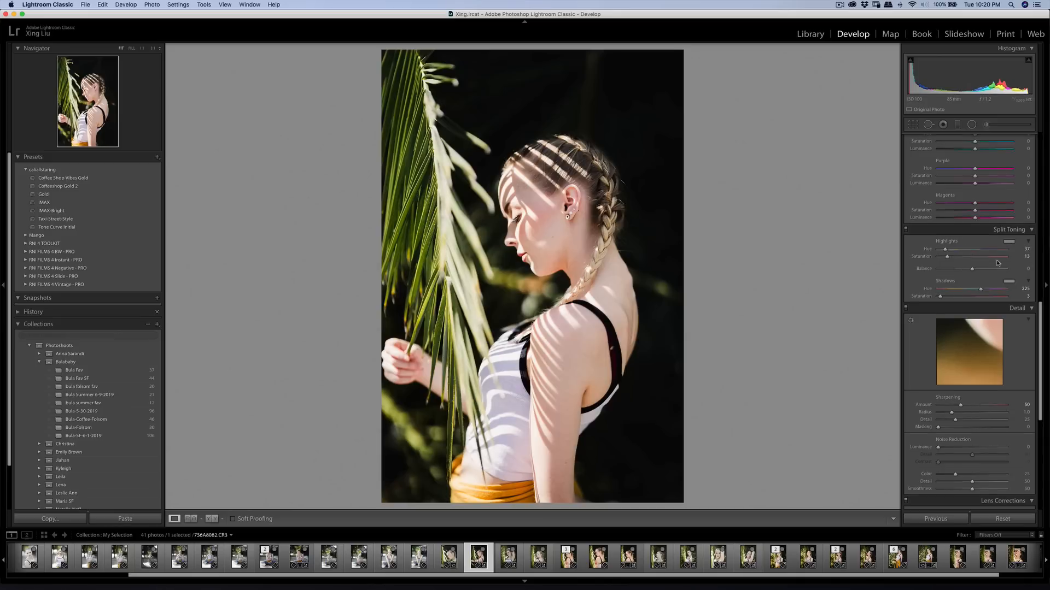
scroll(970, 257, up, 3)
scroll(970, 257, up, 5)
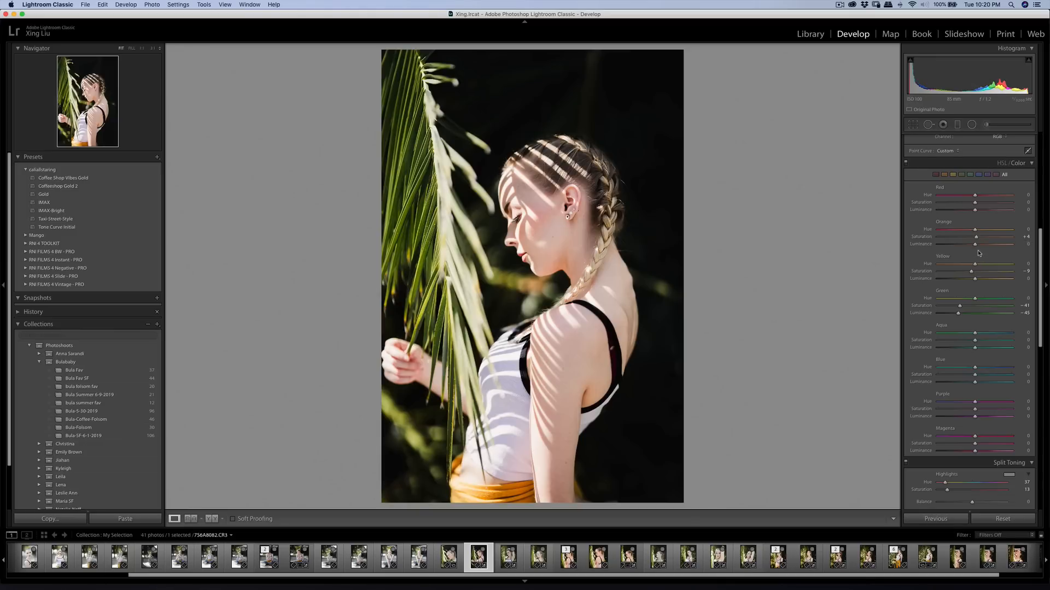
Step: Start cropping the portrait and set the crop aspect ratio to 4 x 5 / 8 x 10
drag(971, 234, 980, 233)
click(914, 127)
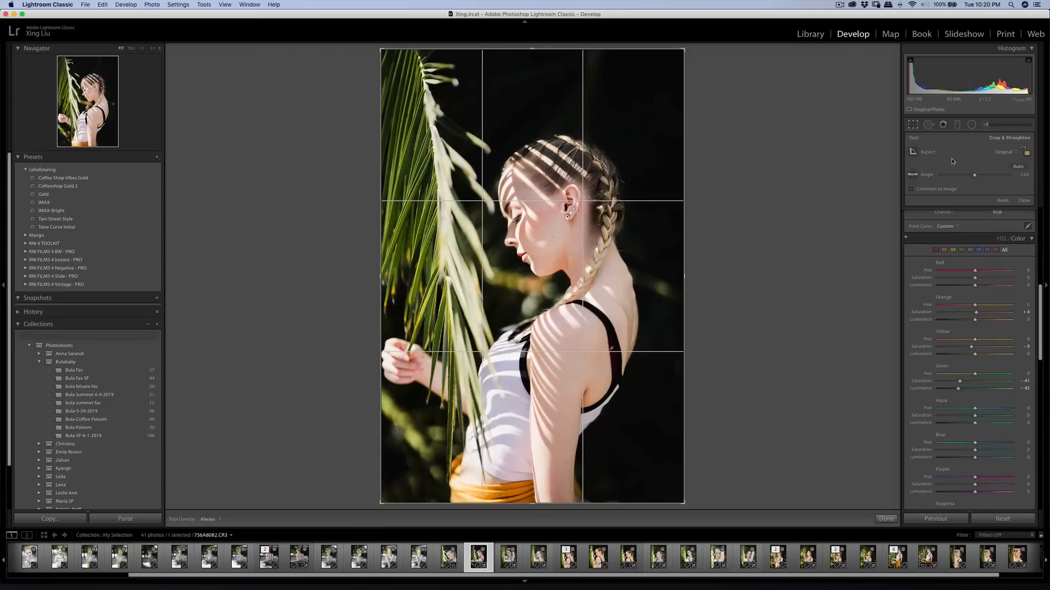
click(1004, 153)
click(1000, 171)
drag(608, 264, 609, 262)
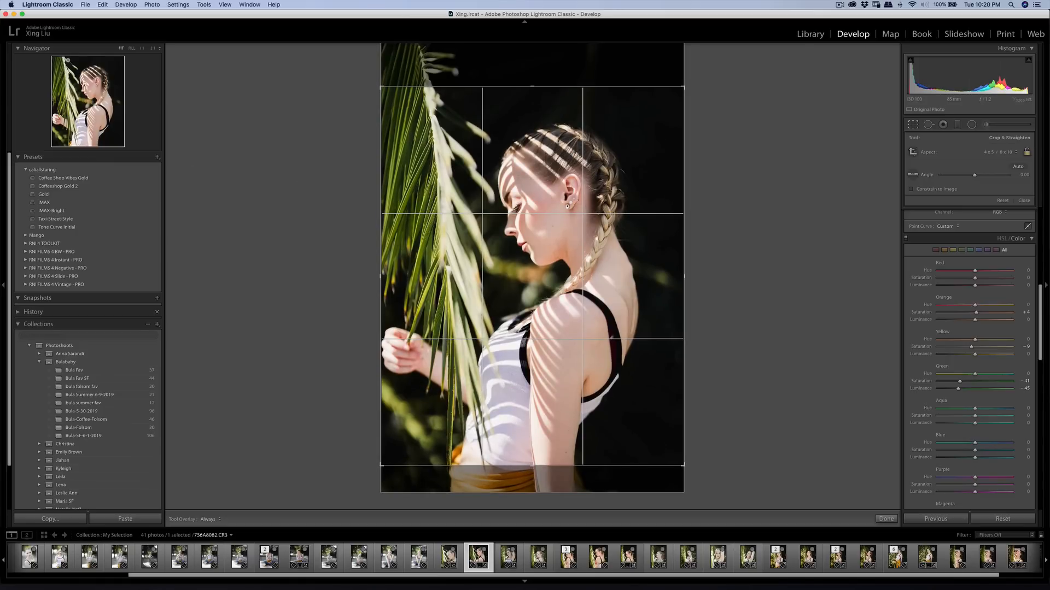
Step: Position the photo inside the crop frame to trim part of the top and the yellow waistband, shrink the frame slightly and apply the crop
drag(469, 179, 468, 176)
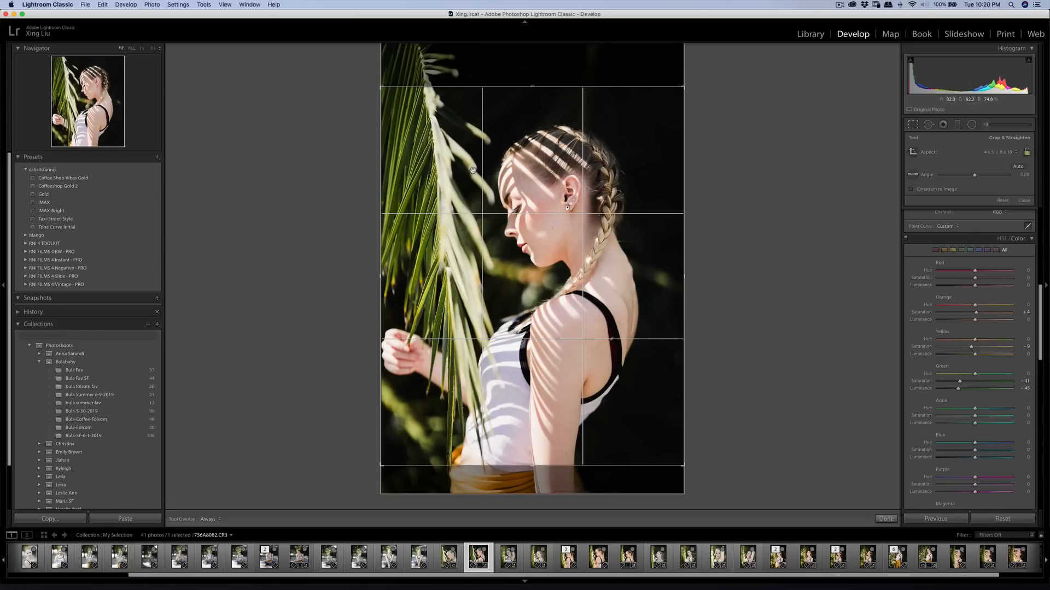
drag(472, 171, 473, 166)
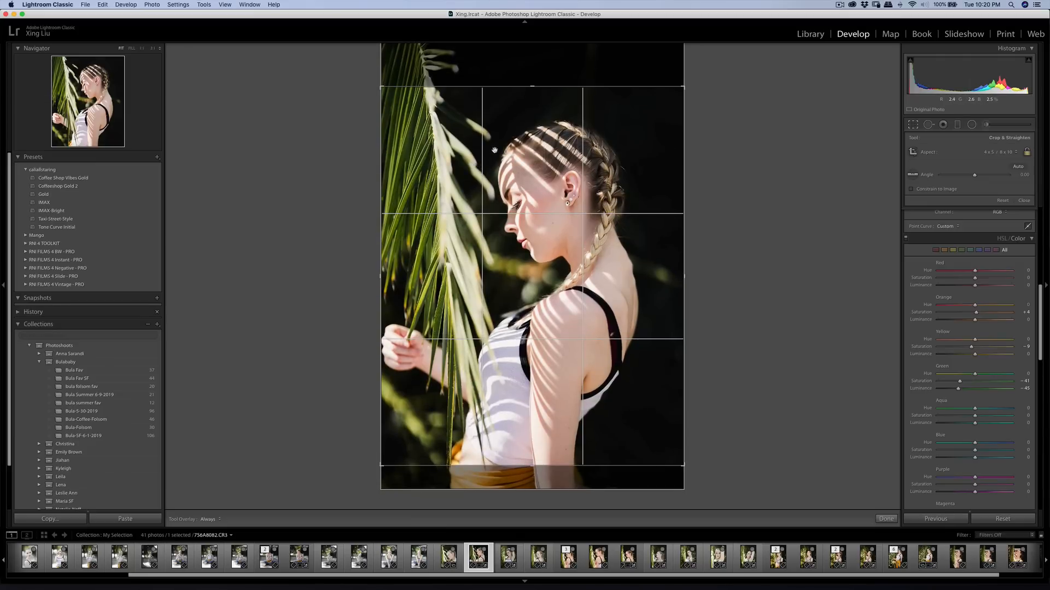
drag(508, 172, 512, 164)
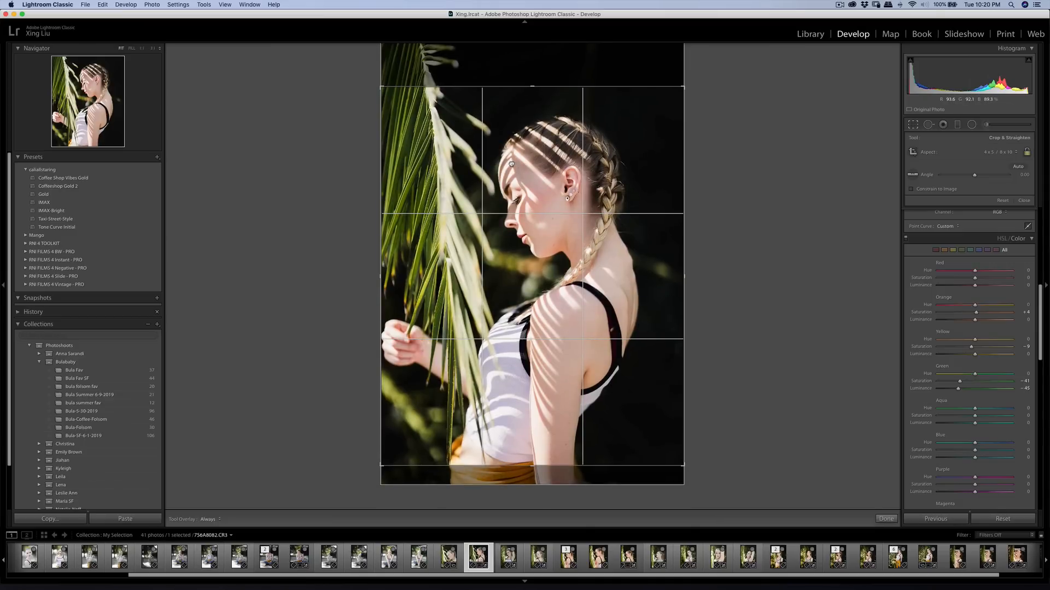
drag(511, 163, 510, 165)
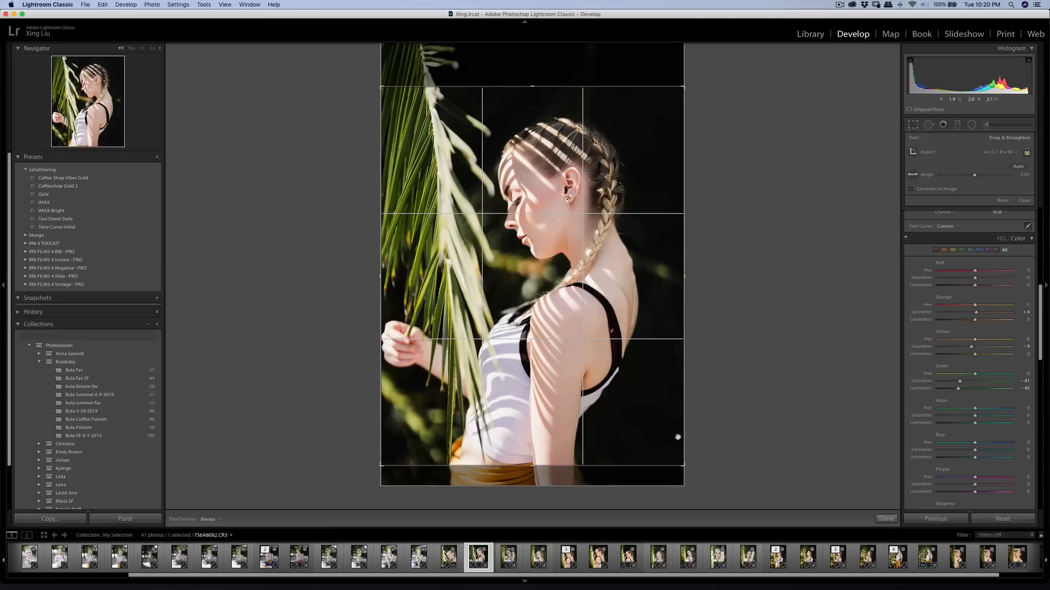
drag(682, 465, 680, 462)
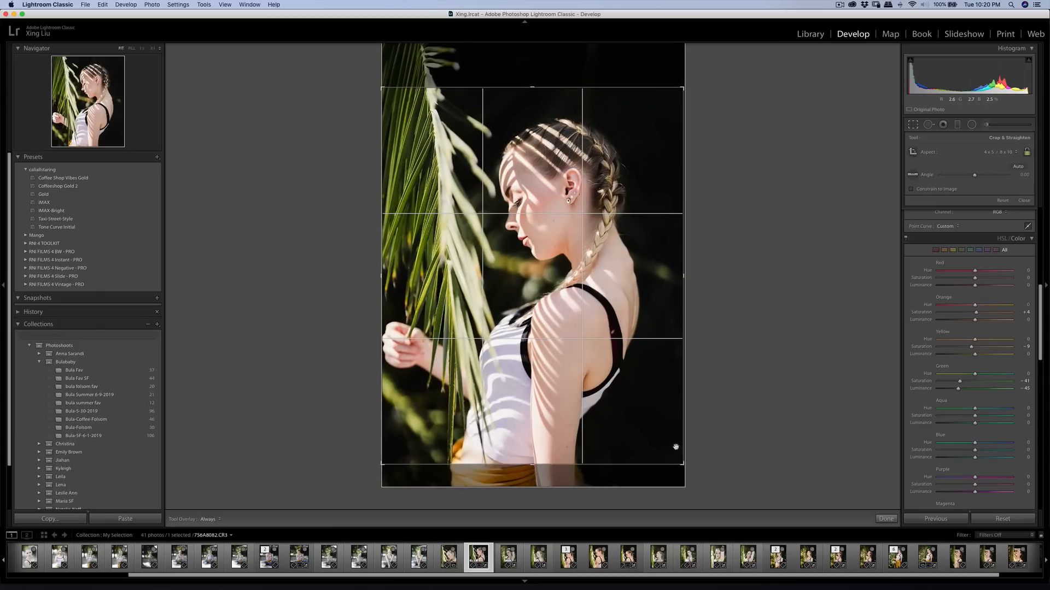
key(Return)
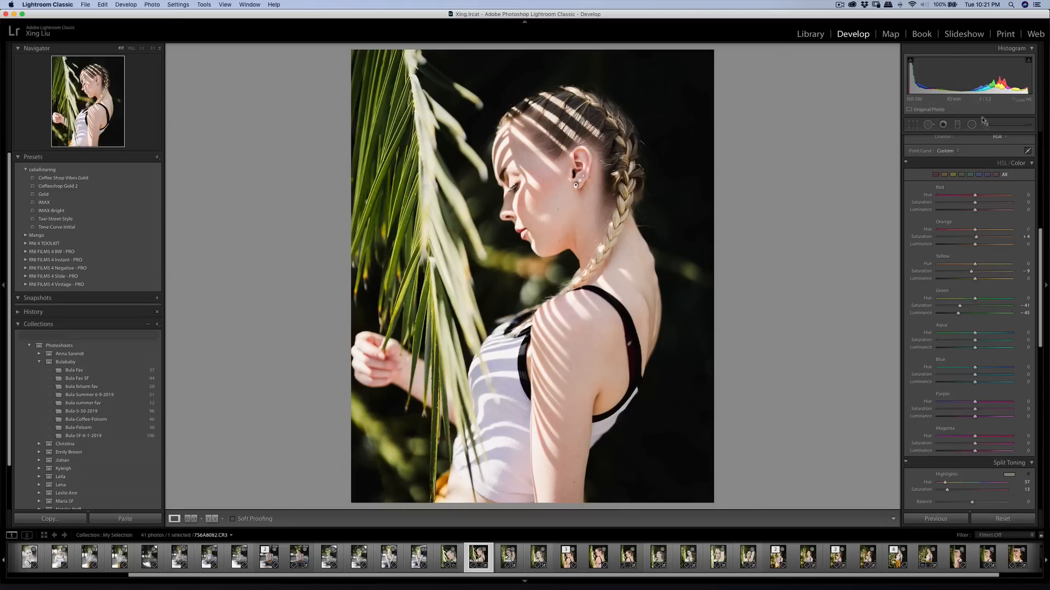
Step: Heal the light green blotch in the dark background behind the back with a size 77 brush and shift its source area
click(928, 124)
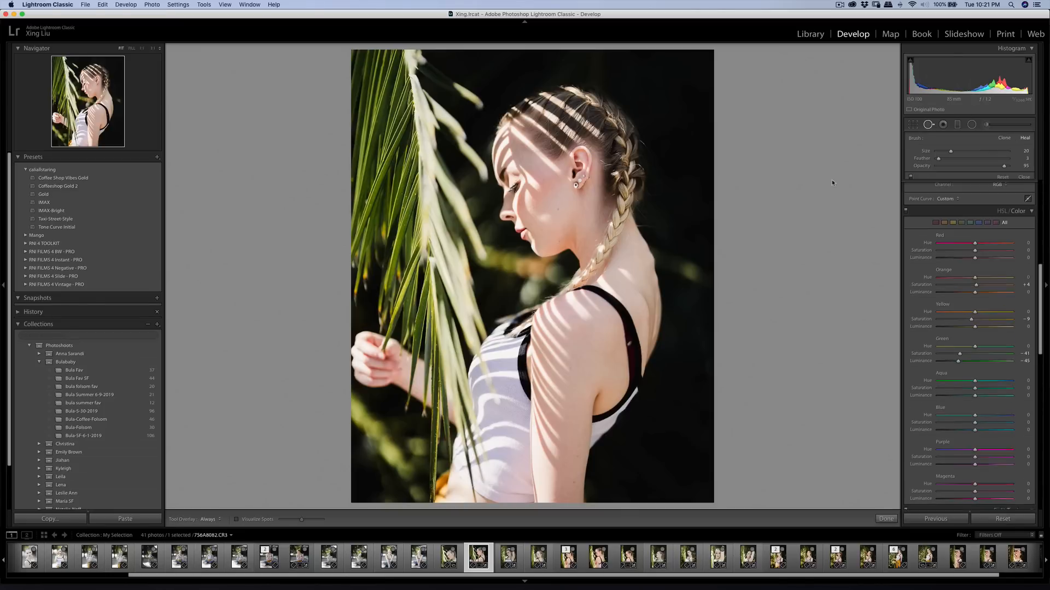
click(687, 269)
drag(688, 269, 711, 296)
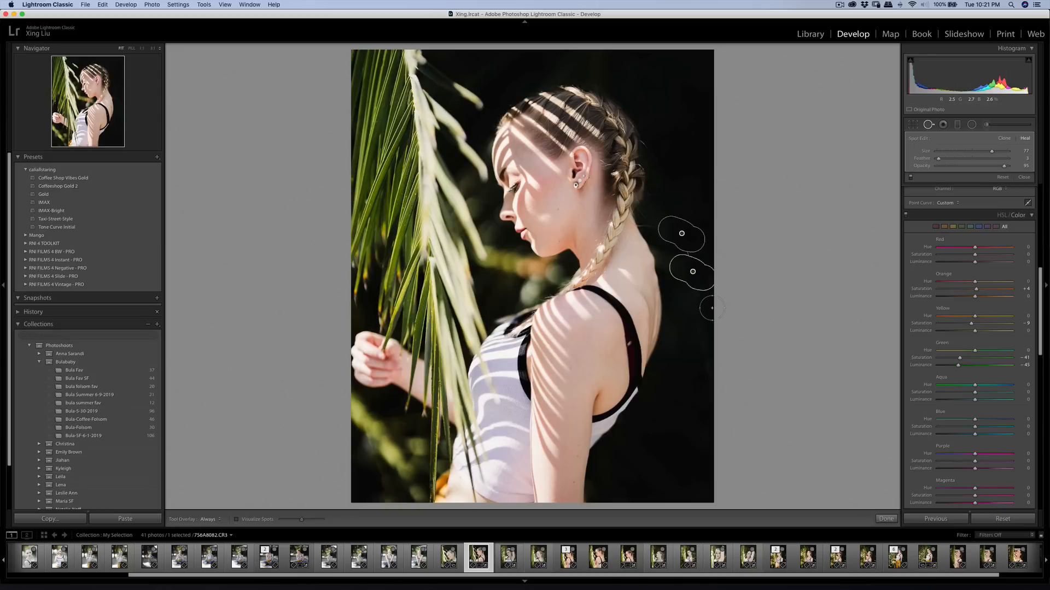
drag(684, 238, 693, 237)
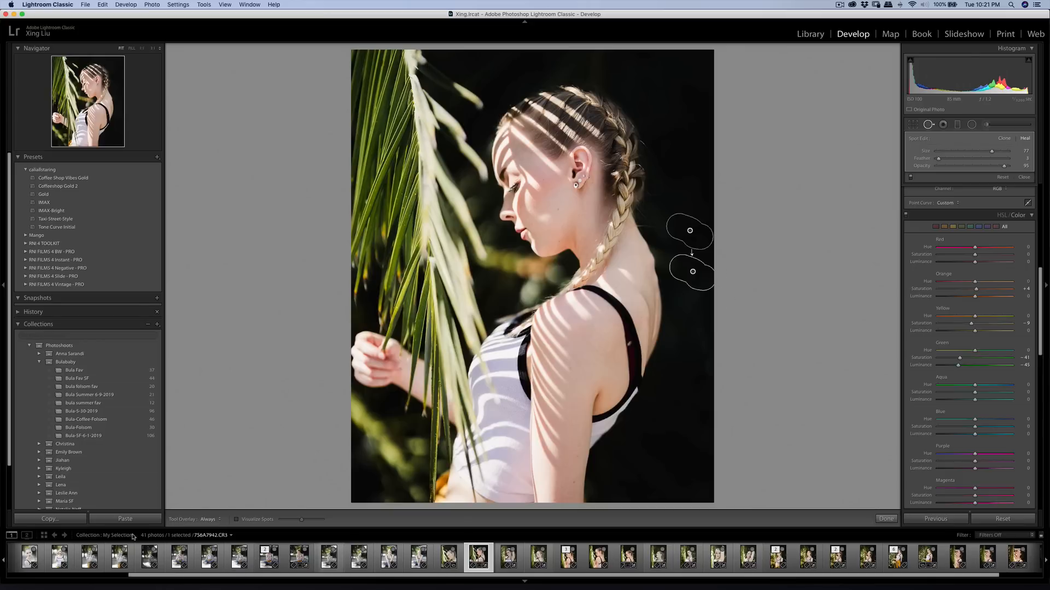
click(894, 520)
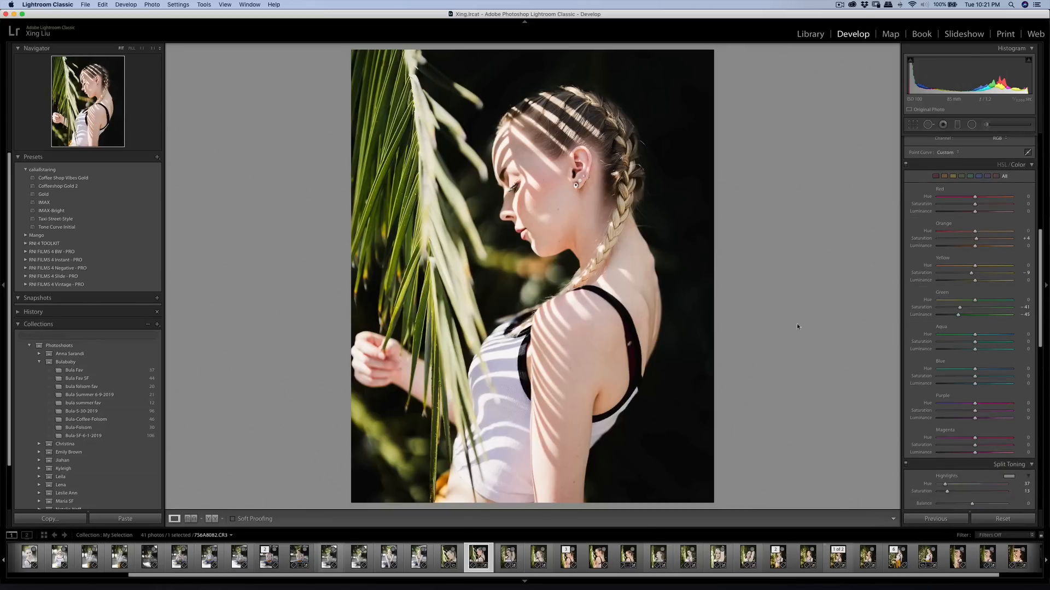
Step: Zoom in and heal the faint green patch remaining in the dark background beside the shoulder
click(682, 266)
drag(673, 257, 614, 299)
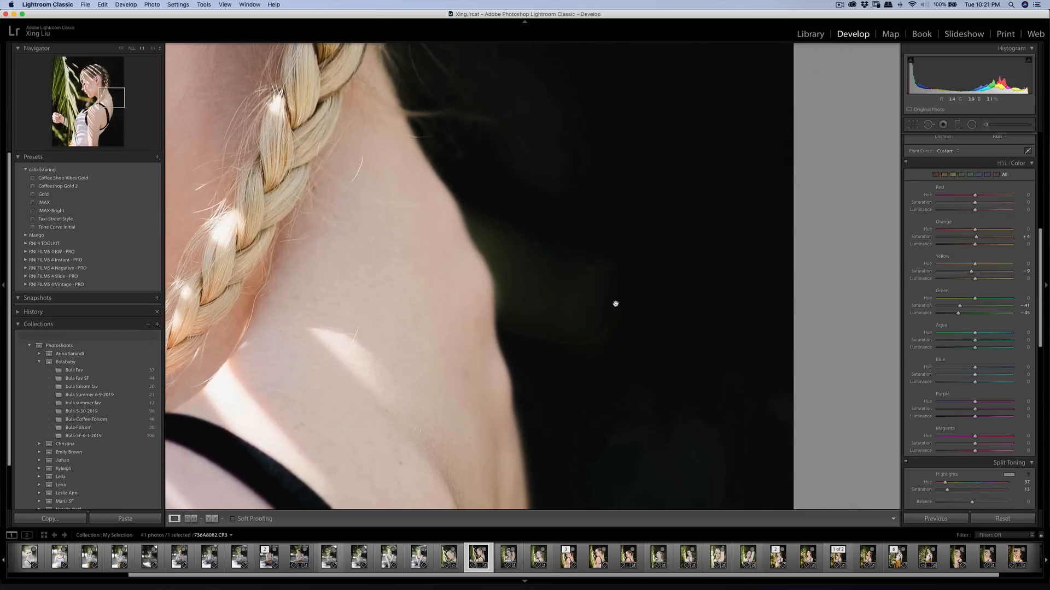
key(q)
scroll(615, 260, down, 5)
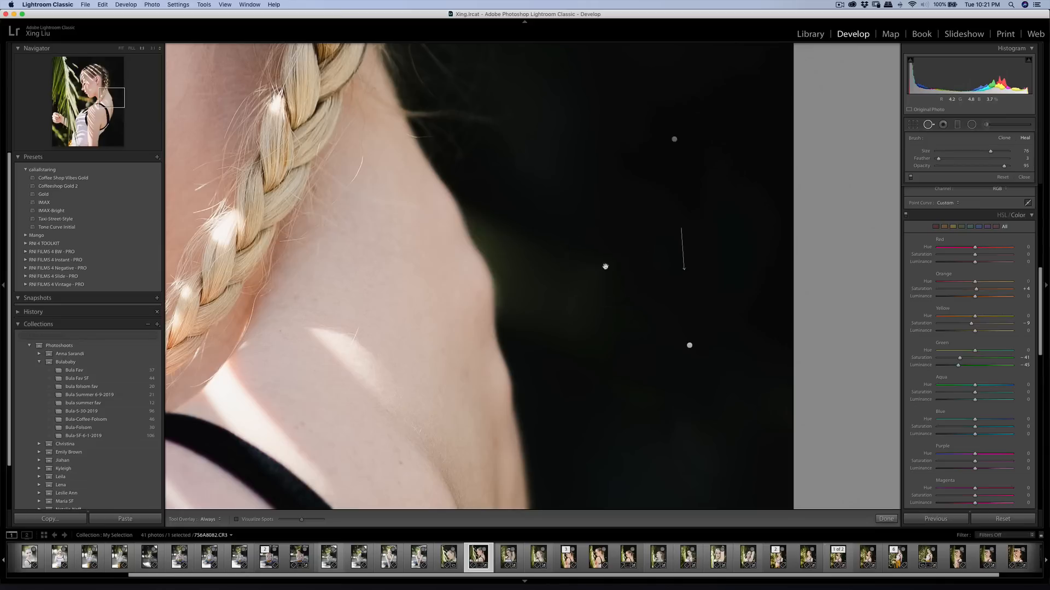
click(603, 268)
drag(603, 268, 600, 290)
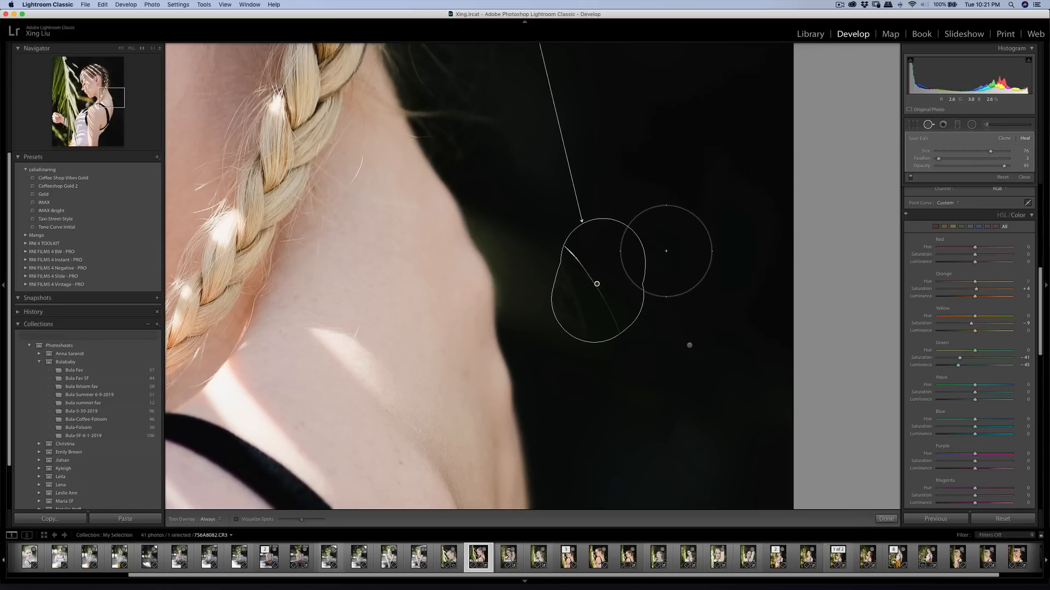
Step: Move the new heal's source to the clean dark background beside the braid and leave spot removal
key(space)
mouse_move(701, 200)
mouse_down()
mouse_move(731, 403)
mouse_move(780, 457)
mouse_up()
drag(681, 117, 721, 194)
mouse_move(602, 71)
mouse_down()
mouse_move(762, 300)
mouse_move(591, 43)
mouse_move(753, 257)
mouse_move(797, 414)
mouse_move(799, 383)
mouse_move(745, 292)
mouse_move(766, 362)
mouse_up()
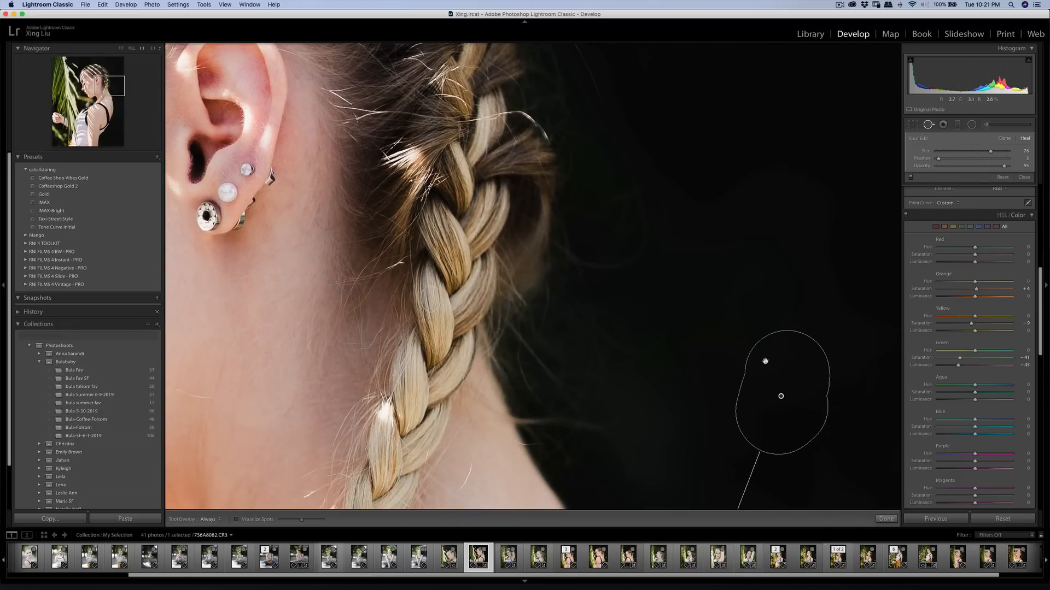
scroll(684, 317, down, 10)
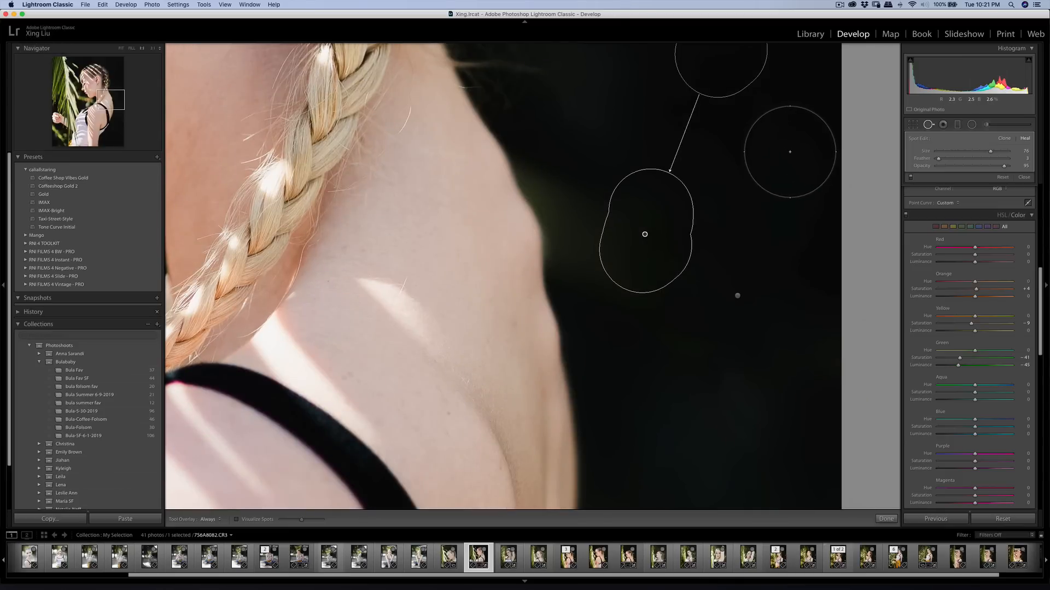
key(q)
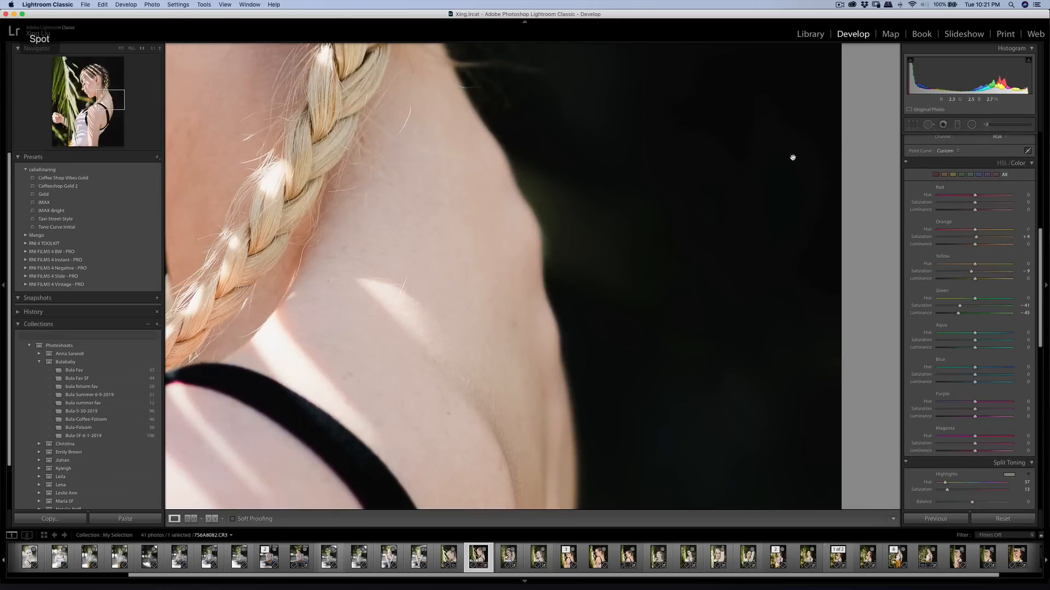
Step: Paint the Soften Skin (Lite) effect over the healed background beside the shoulder with the adjustment brush, and return to the full photo
click(987, 125)
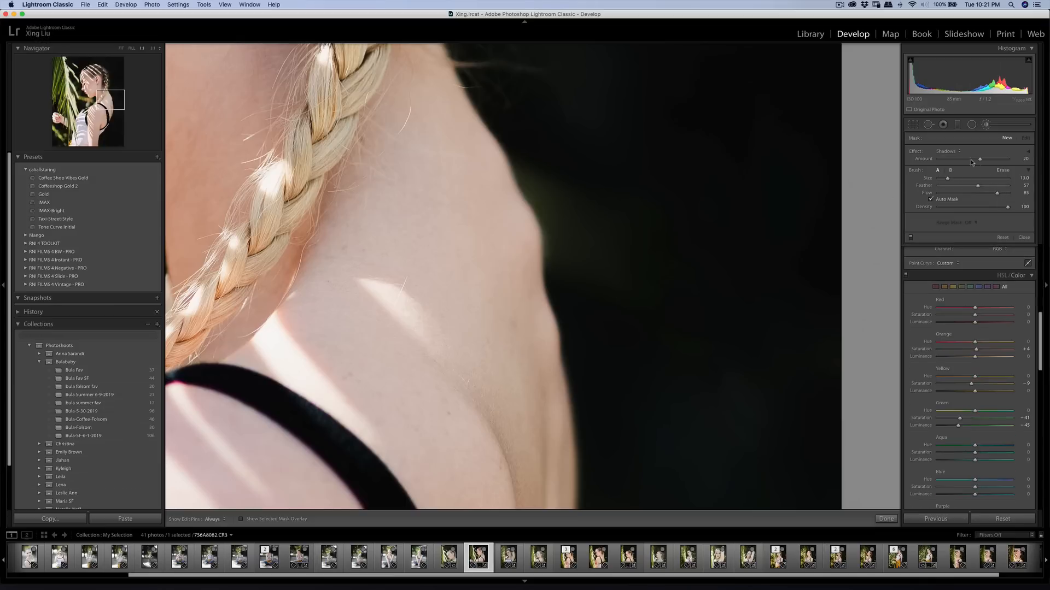
click(979, 151)
click(979, 246)
key(h)
mouse_move(637, 271)
mouse_down()
mouse_move(654, 257)
mouse_move(664, 211)
mouse_move(669, 266)
mouse_move(706, 285)
mouse_up()
key(h)
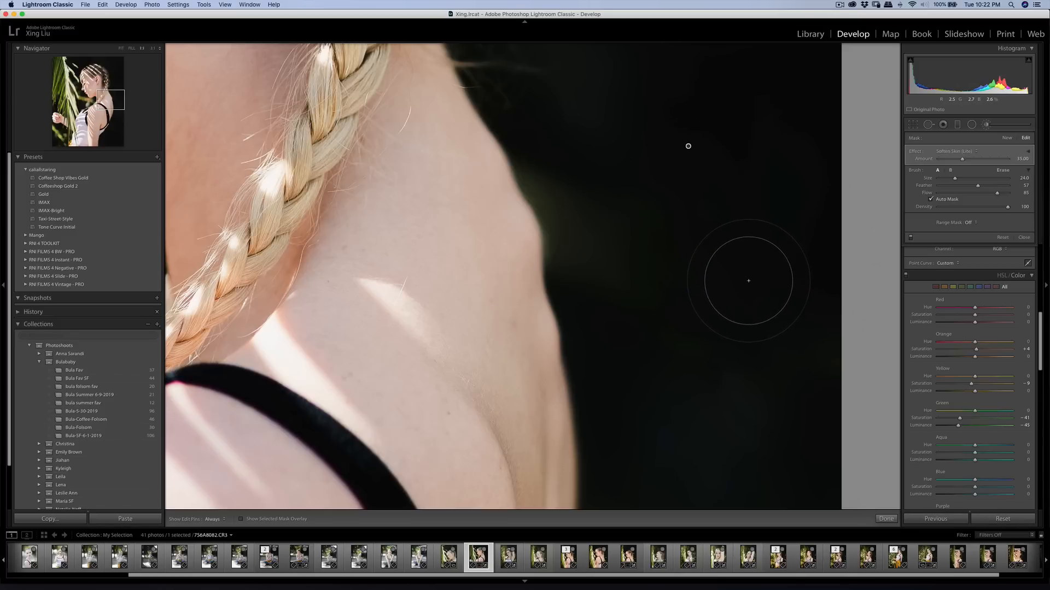
key(k)
click(755, 275)
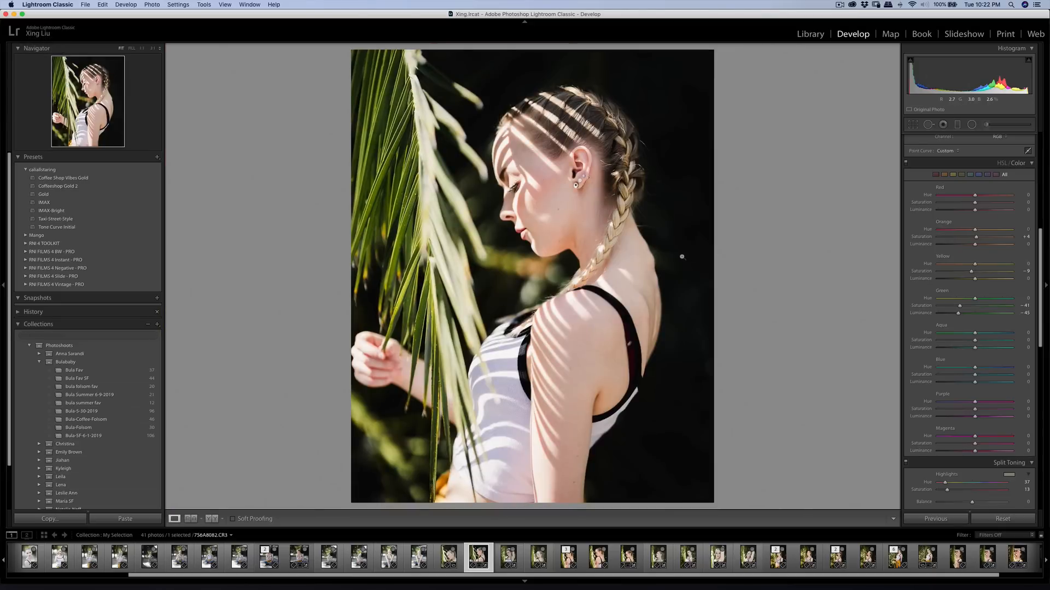
Step: Compare the whole portrait before and after the edits several times
key(backslash)
key(backslash)
key(backslash)
key(backslash)
key(backslash)
key(backslash)
Step: Soften the hard-edged patch beside the shoulder with another Soften Skin (Lite) brush adjustment and compare it with the original
click(662, 257)
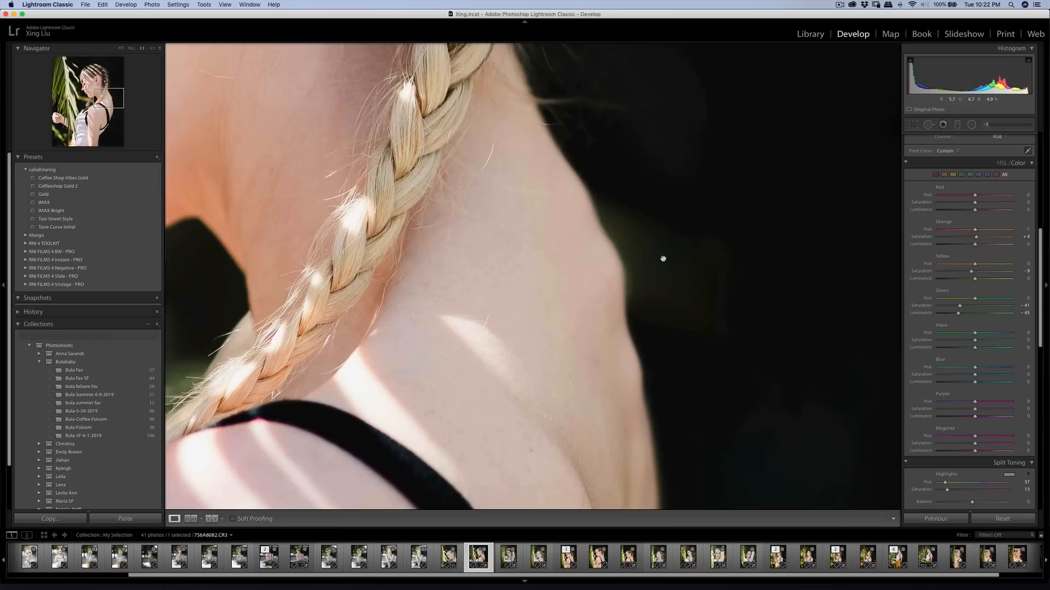
click(986, 124)
key(h)
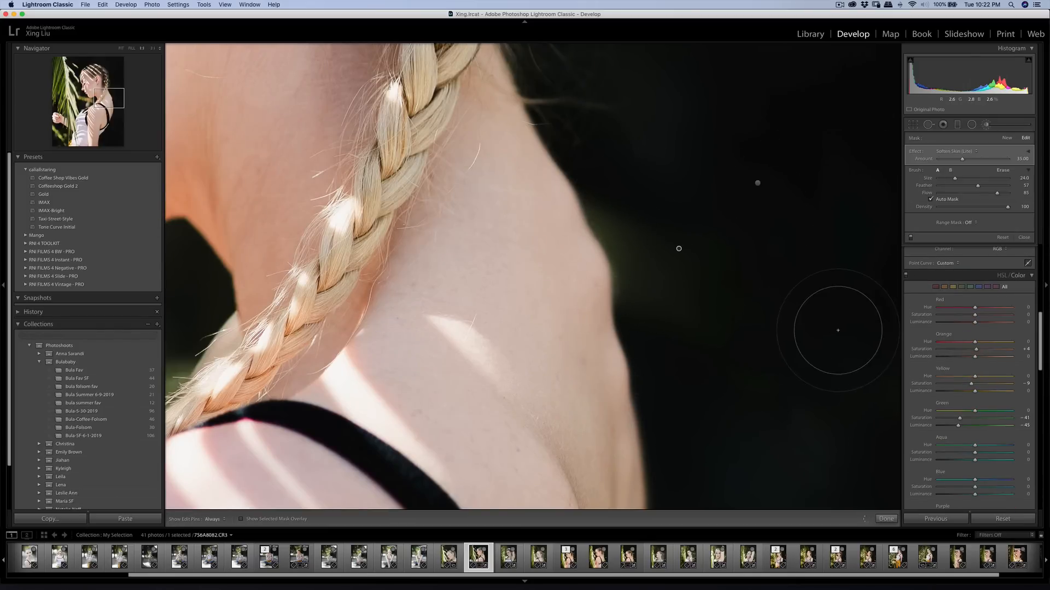
key(backslash)
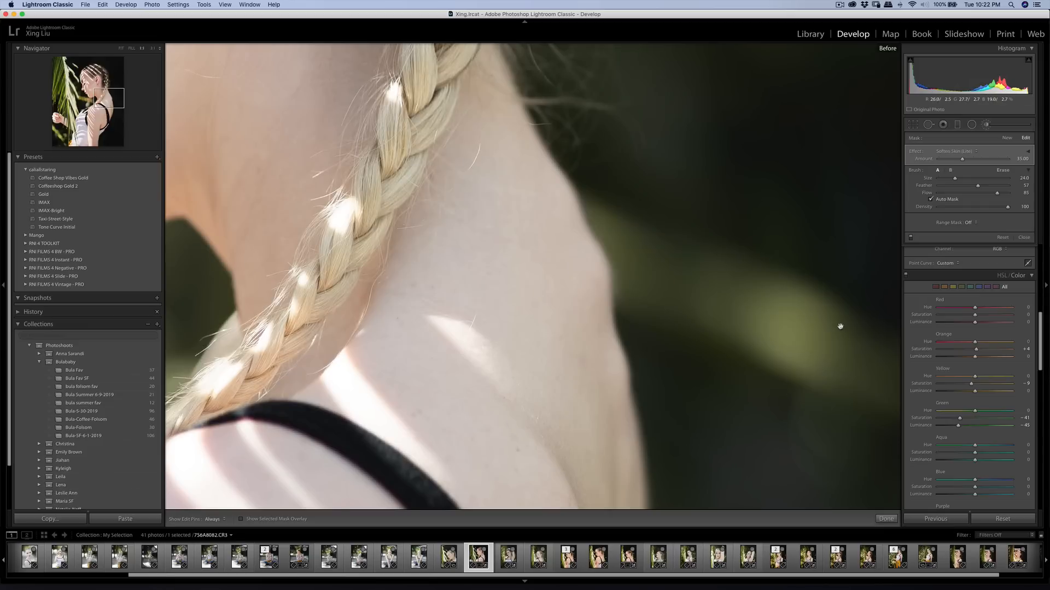
key(backslash)
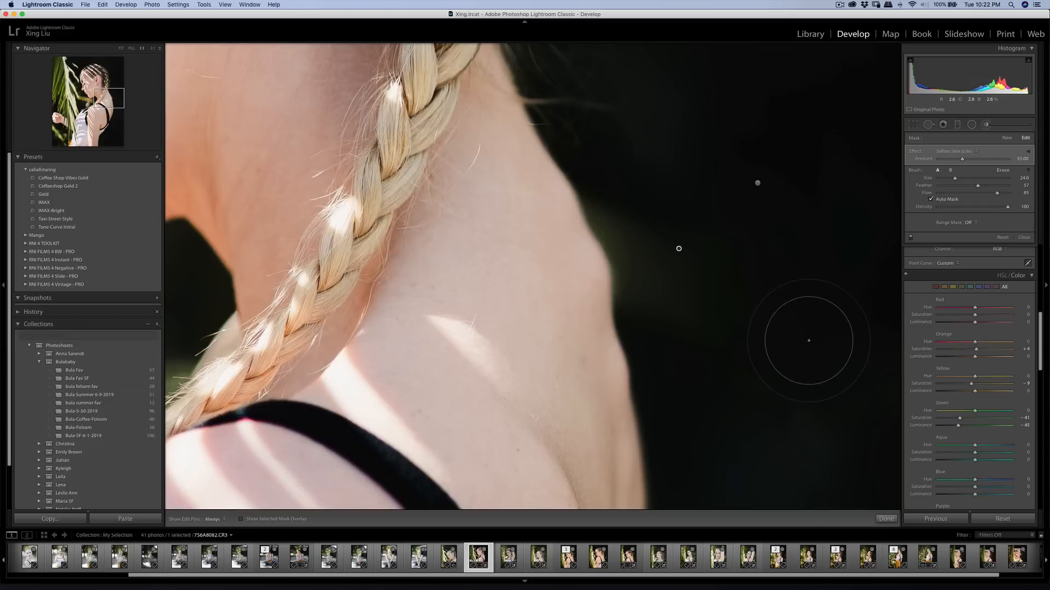
key(q)
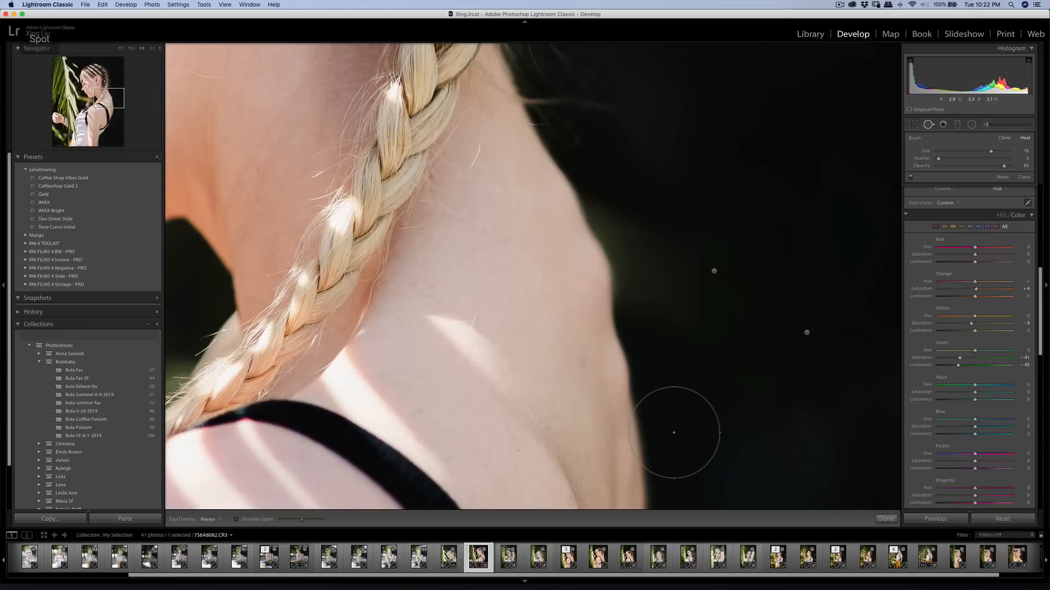
key(super+minus)
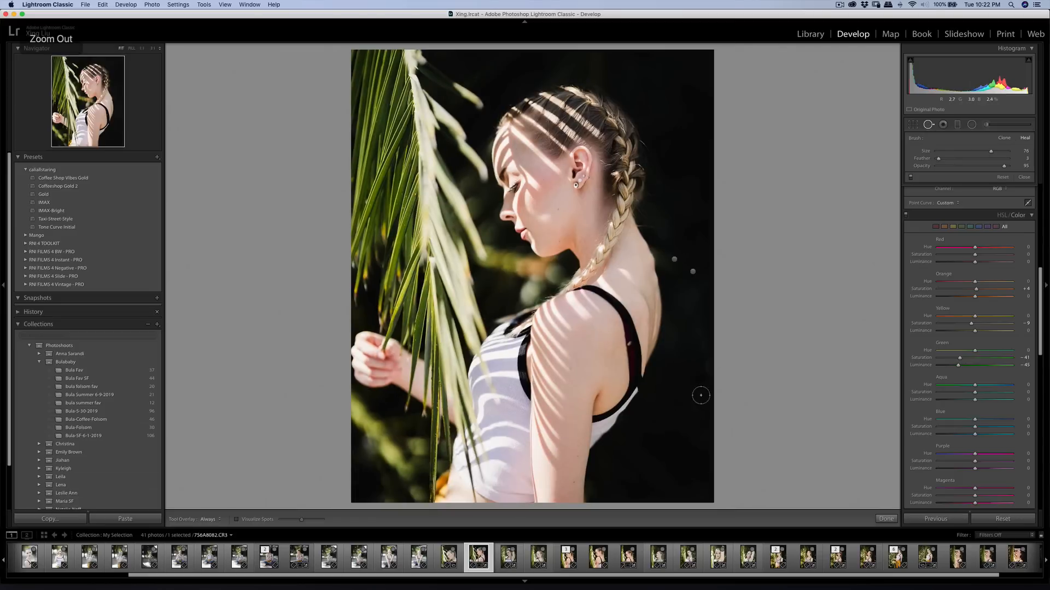
Step: Tighten the portrait's 4 x 5 crop, reposition the photo within the frame and apply it
click(917, 124)
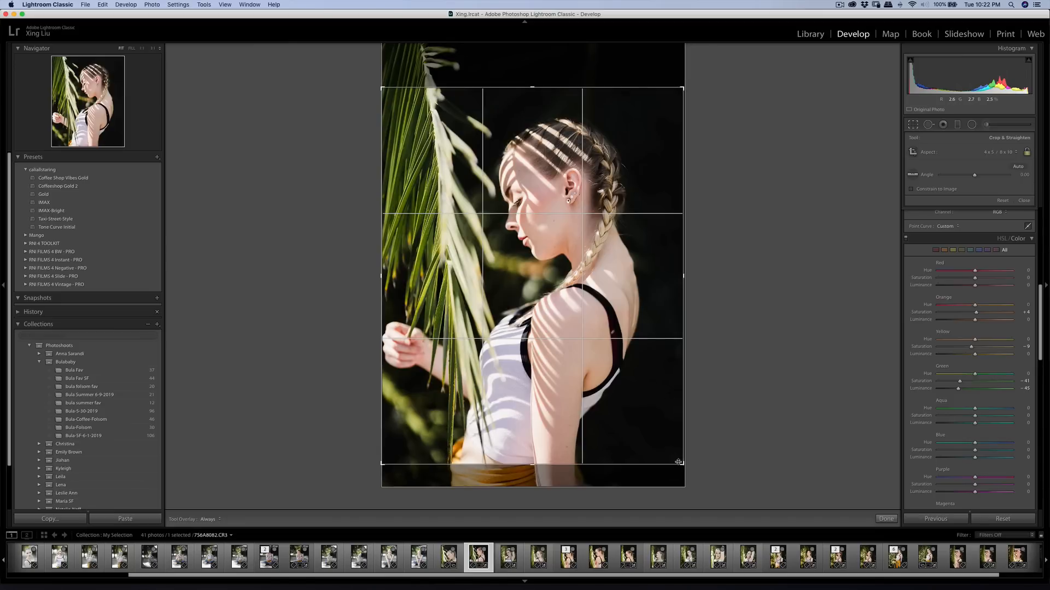
drag(678, 463, 675, 459)
drag(633, 407, 637, 405)
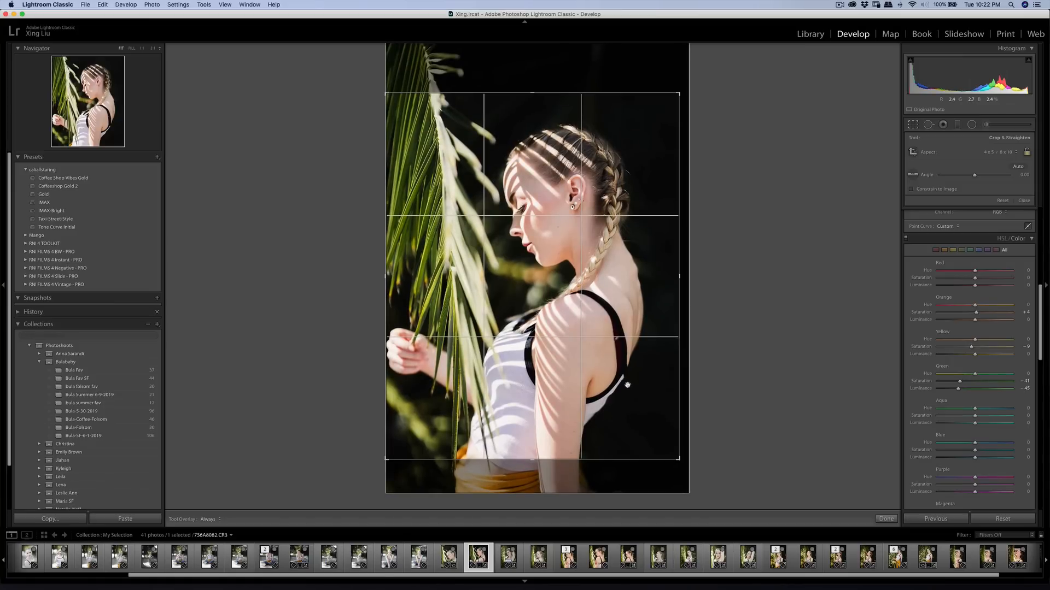
key(Return)
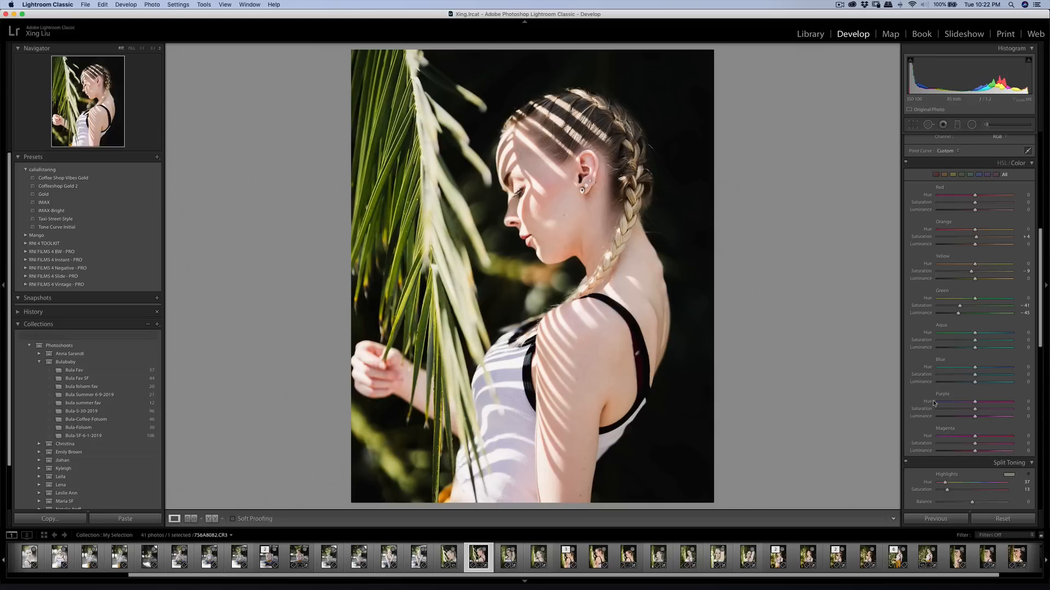
Step: Set the portrait's whites to -20, blacks to -29 and contrast to +49
scroll(965, 289, up, 10)
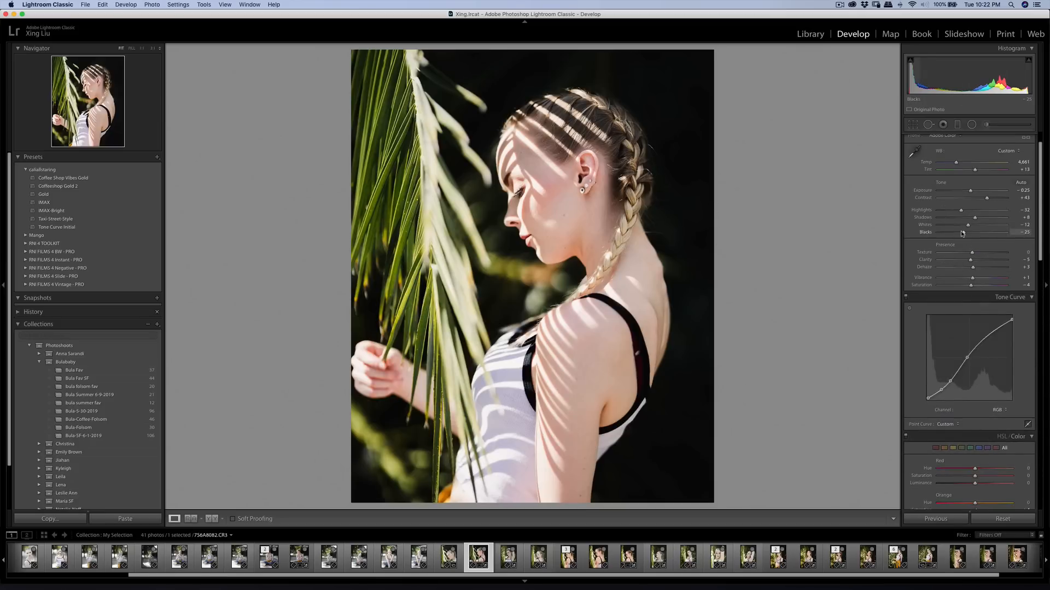
mouse_move(963, 235)
mouse_down()
mouse_move(984, 225)
mouse_move(965, 227)
mouse_up()
scroll(967, 232, up, 2)
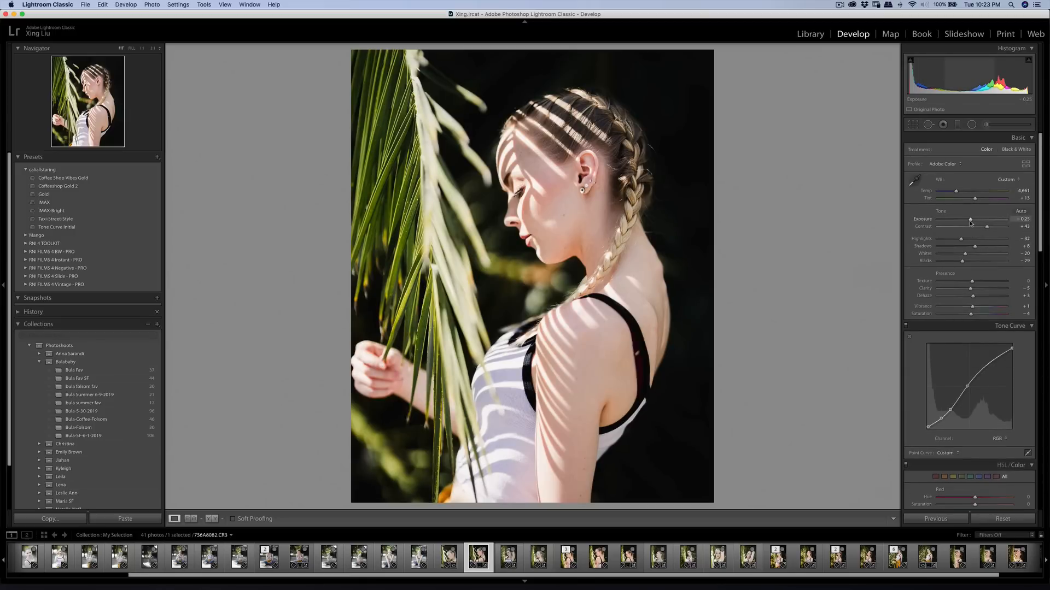
key(Up)
drag(971, 221, 990, 230)
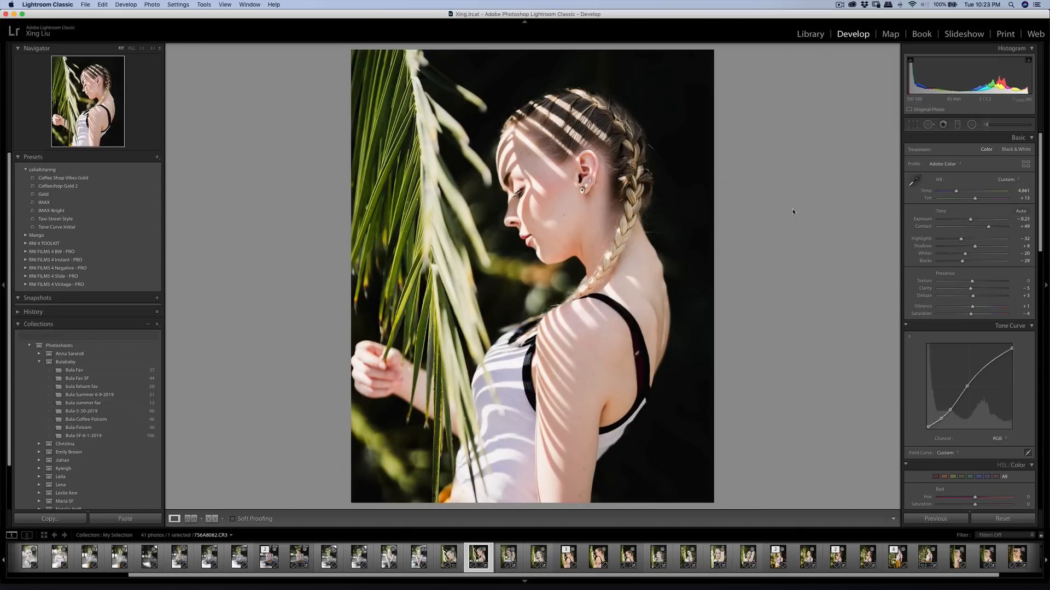
Step: Tighten the palm-leaf portrait's 4 x 5 crop very slightly from its lower corner and apply it
click(913, 126)
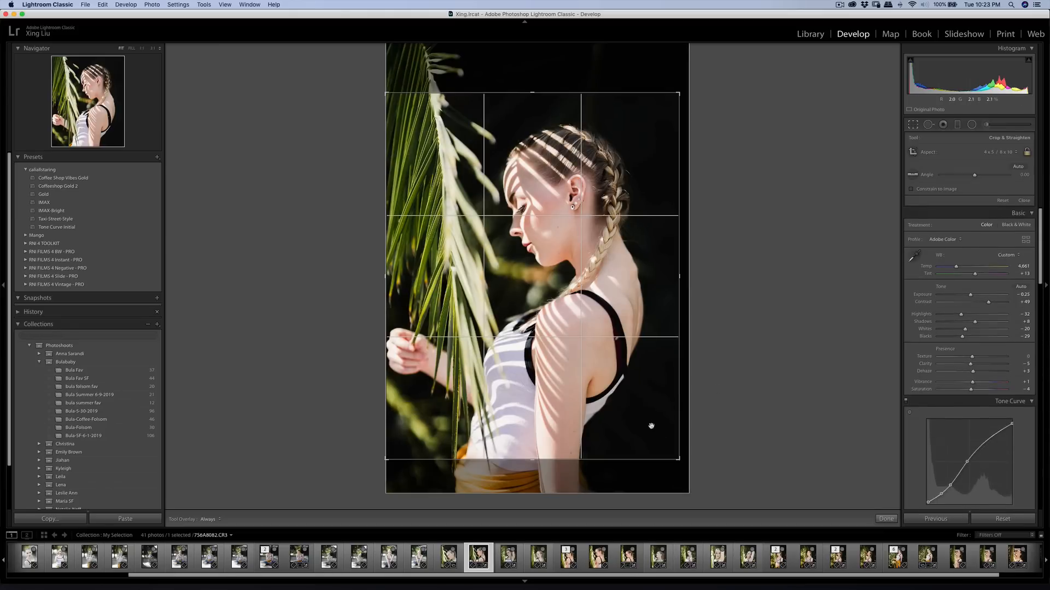
drag(677, 458, 677, 456)
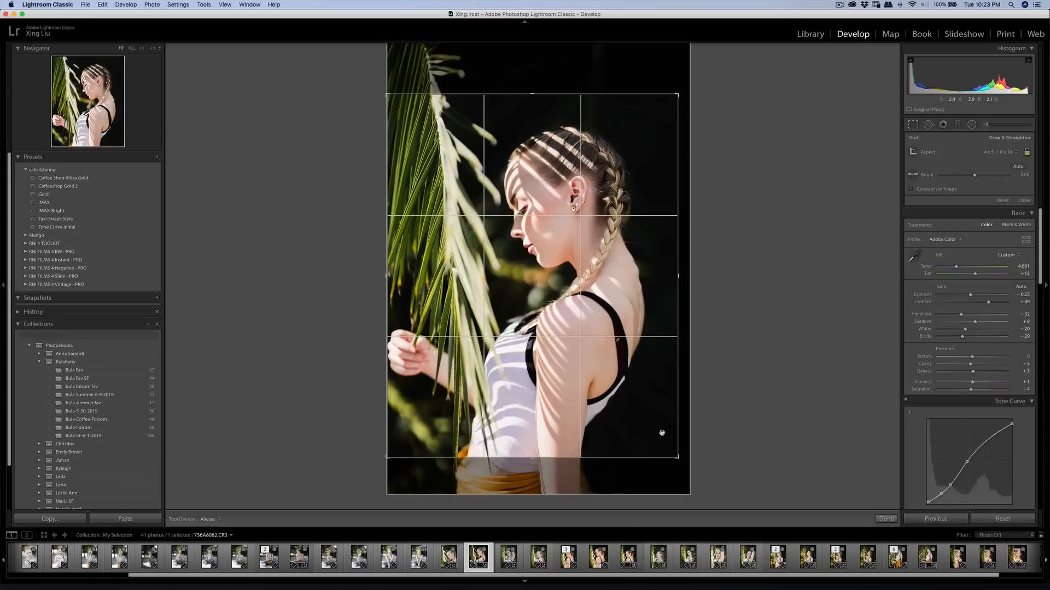
key(Return)
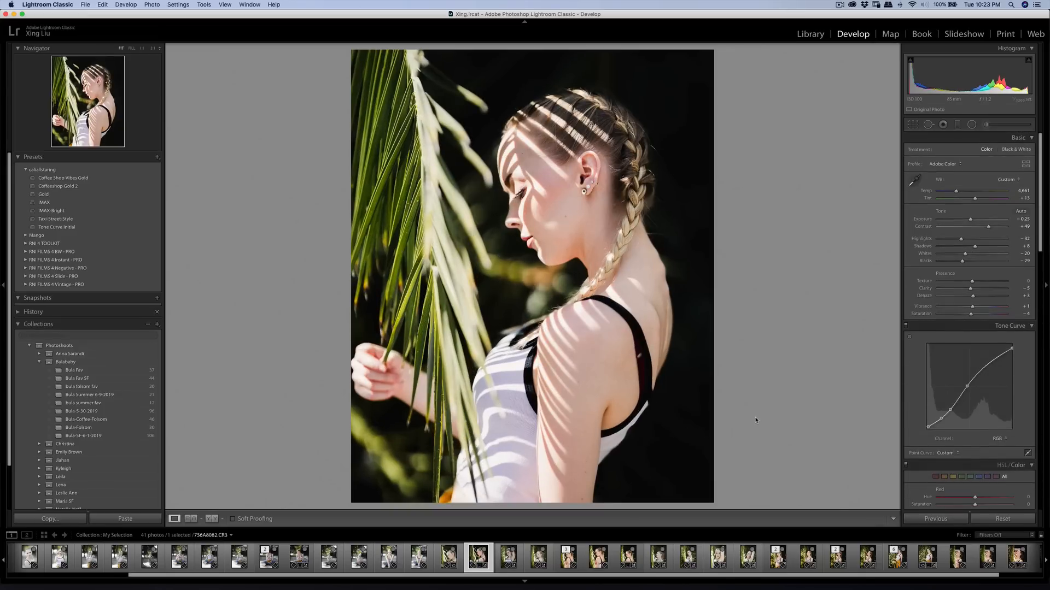
Step: Open a copy of the palm-leaf portrait with Lightroom adjustments in Imagenomic Portraiture 3
right_click(549, 408)
mouse_move(620, 415)
click(692, 433)
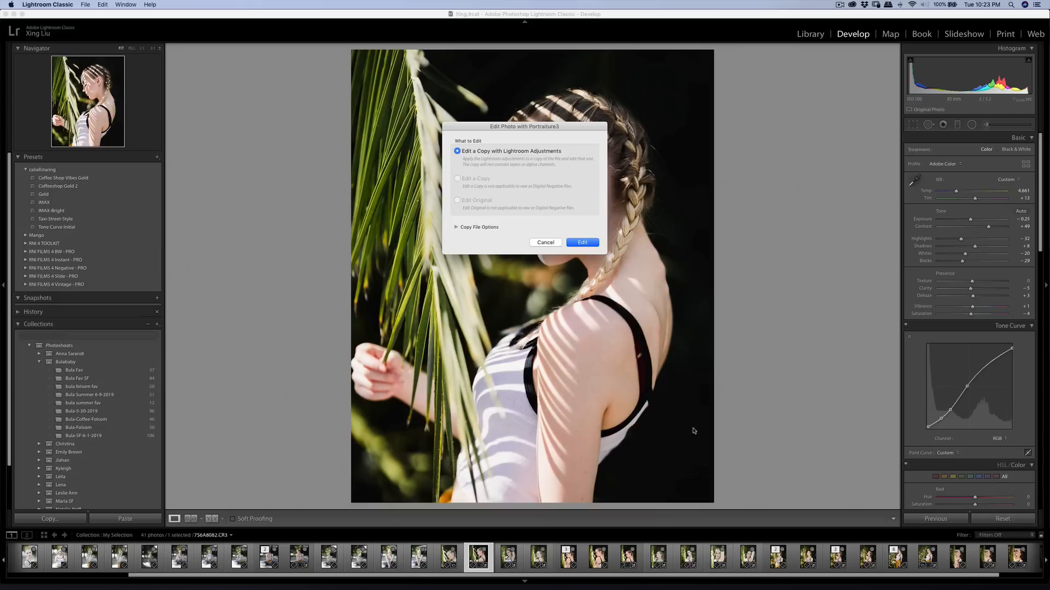
click(589, 244)
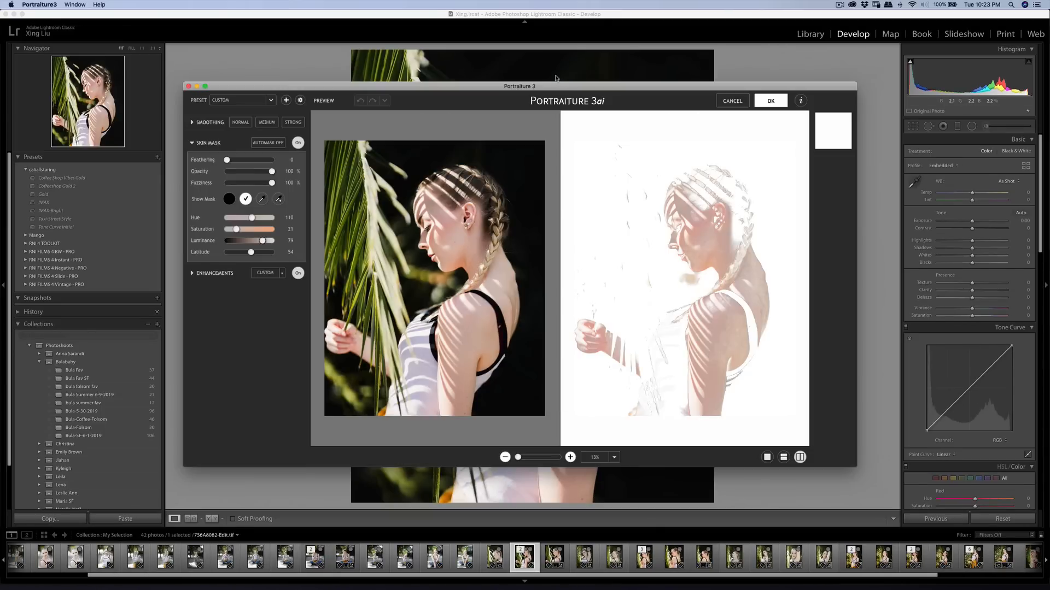
Step: Apply Portraiture skin smoothing with extra skin tones sampled from the face, and export the copy to the hard drive
click(278, 199)
click(706, 229)
click(713, 234)
click(771, 100)
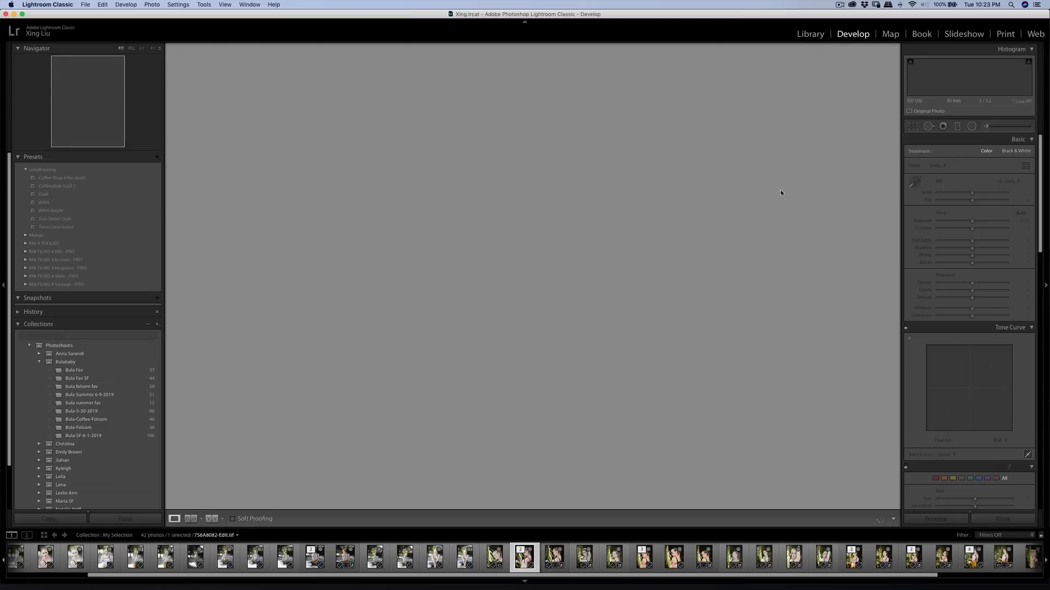
key(super+shift+e)
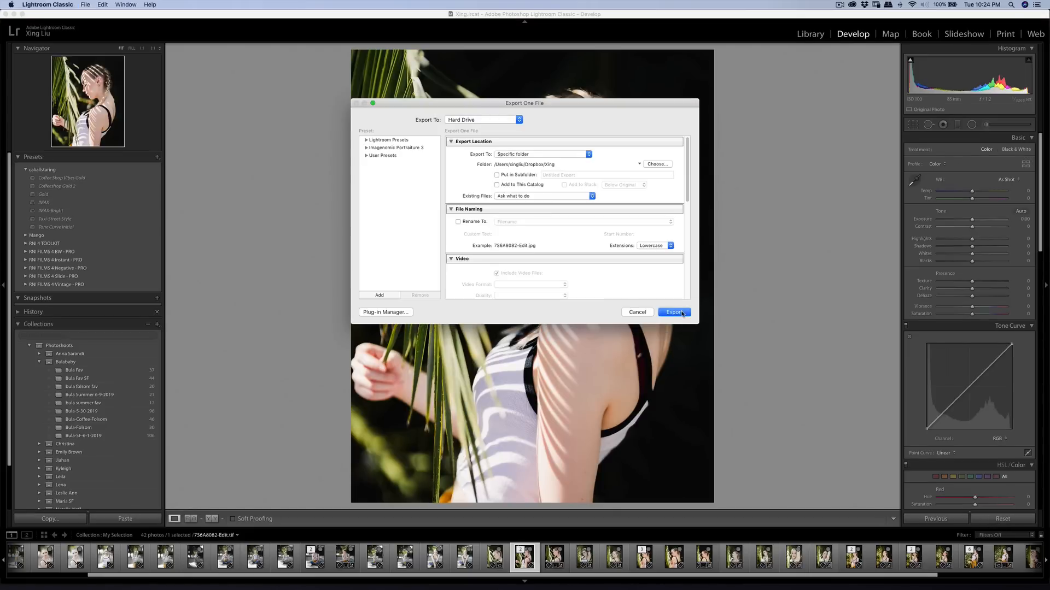
click(674, 313)
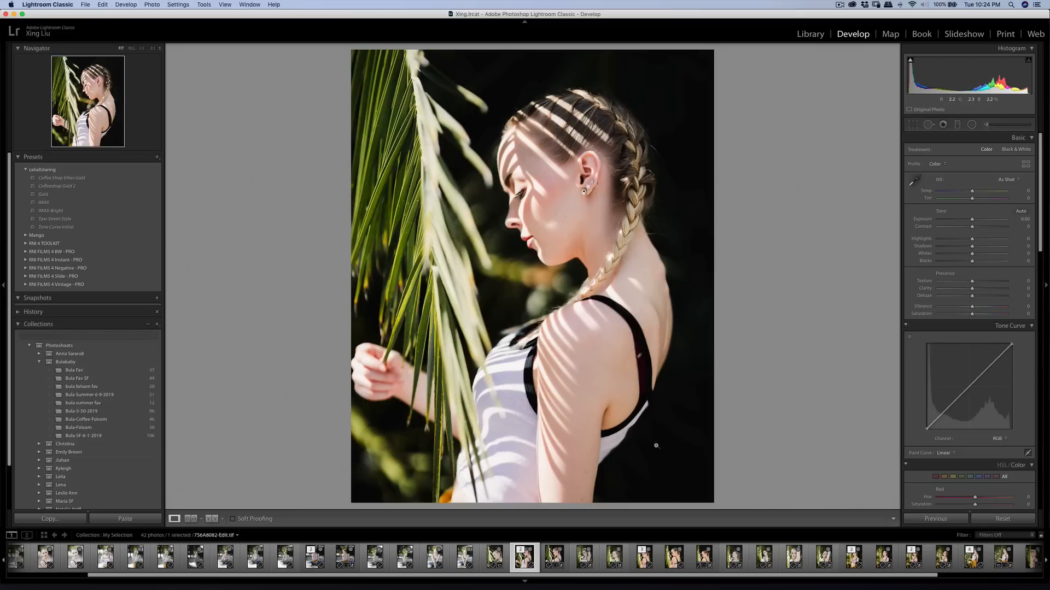
Step: Copy the original palm-leaf portrait's develop settings, excluding crop and local adjustments, and paste them onto the unedited close-up 756A8080.CR3
click(554, 556)
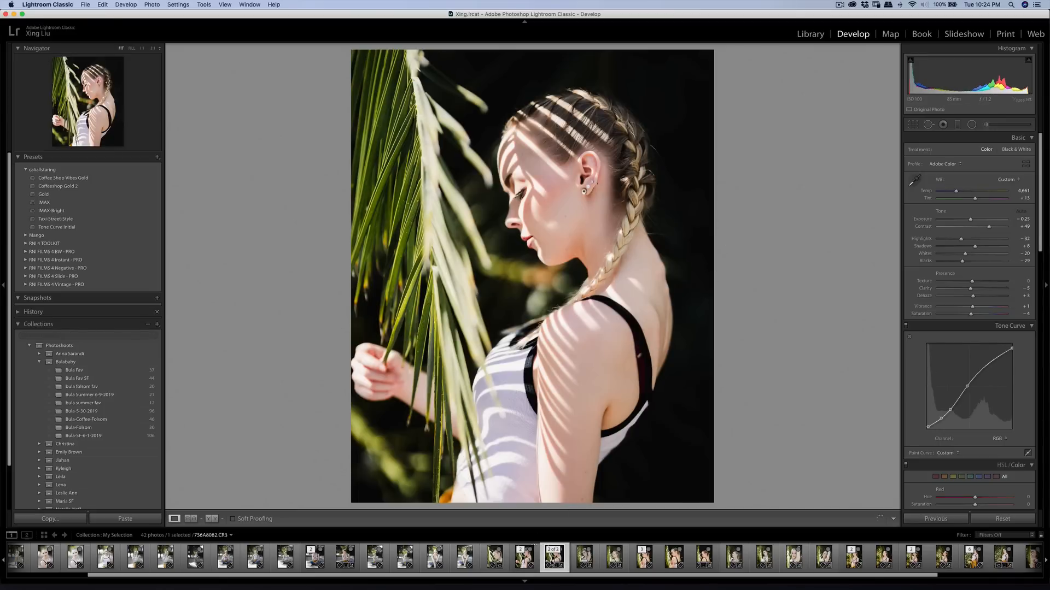
click(73, 520)
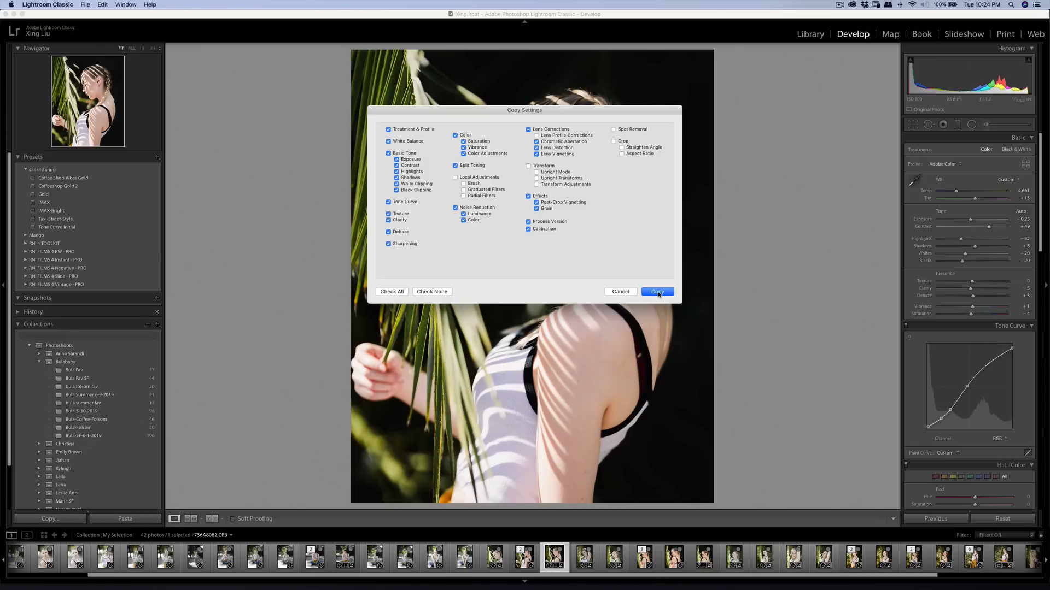
click(657, 292)
key(Left)
key(Left)
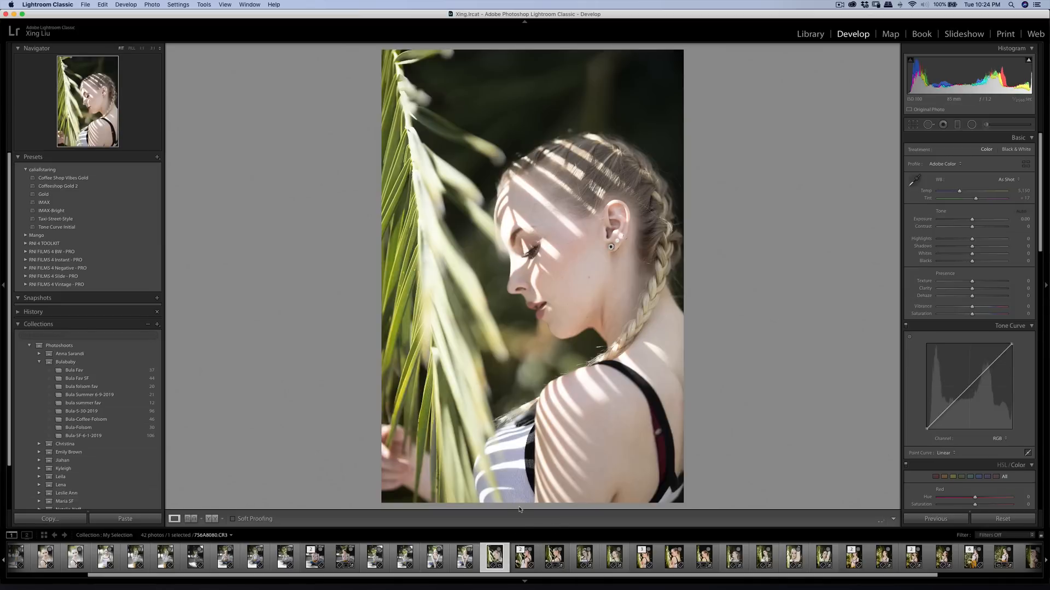
click(125, 519)
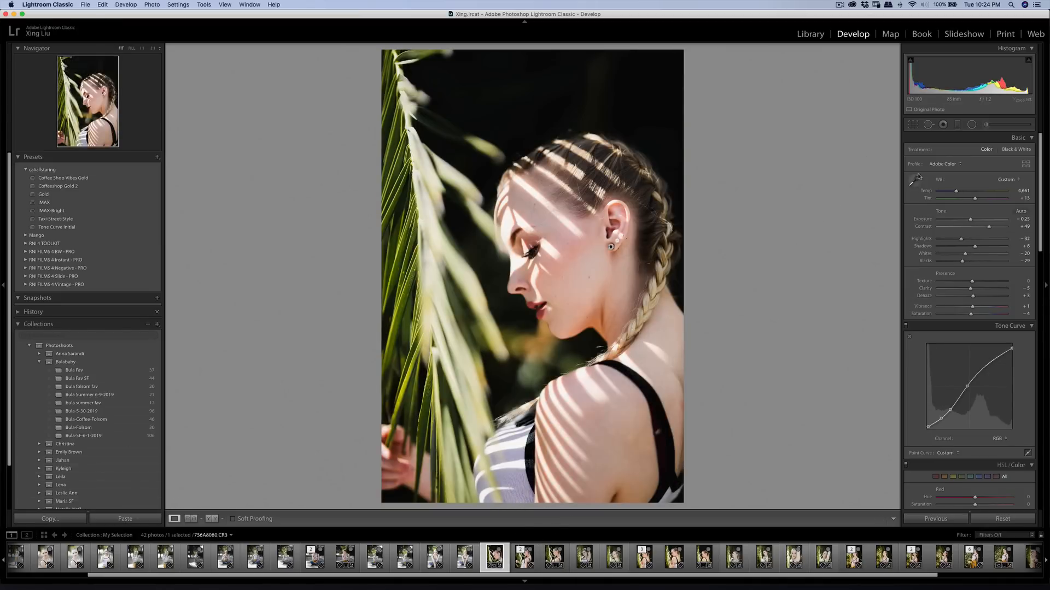
Step: Crop the close-up to 4 x 5 / 8 x 10 at a 0.11 angle, shifting the photo upward within the frame
click(913, 125)
drag(751, 261, 749, 257)
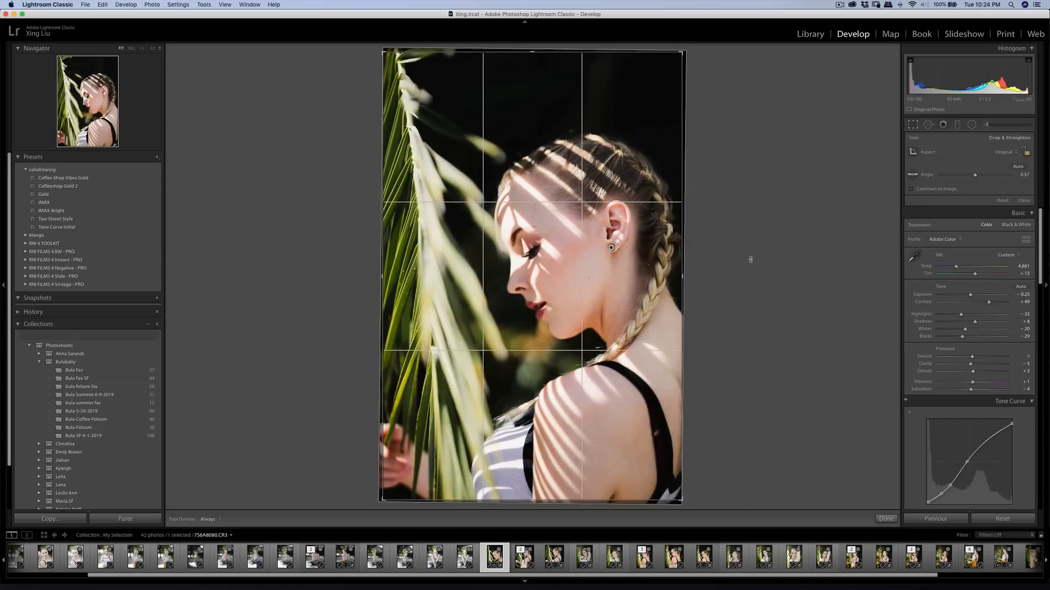
click(1003, 153)
click(1003, 175)
drag(370, 342, 373, 350)
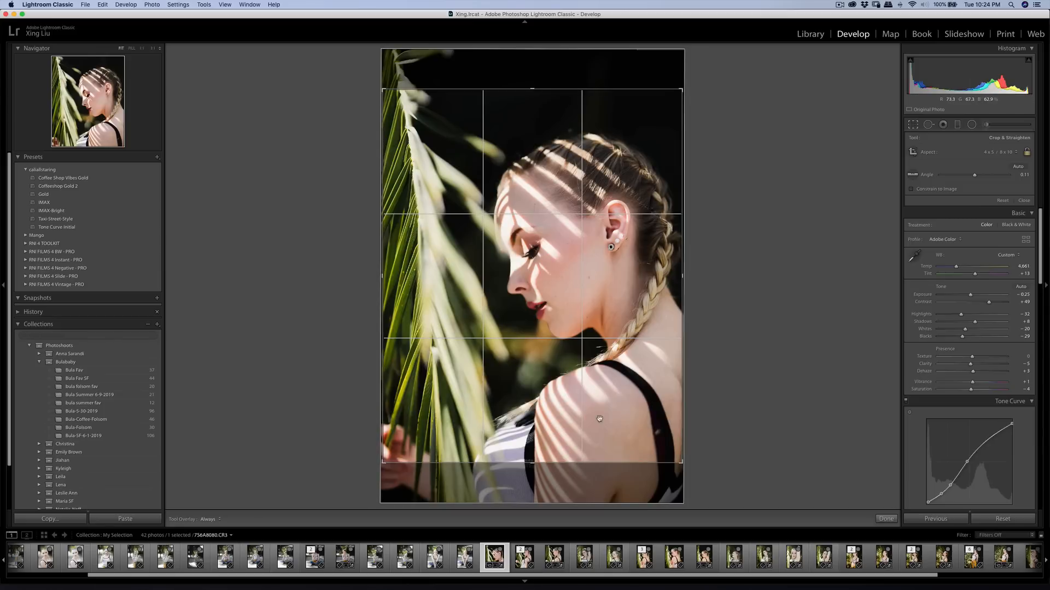
drag(638, 431, 641, 413)
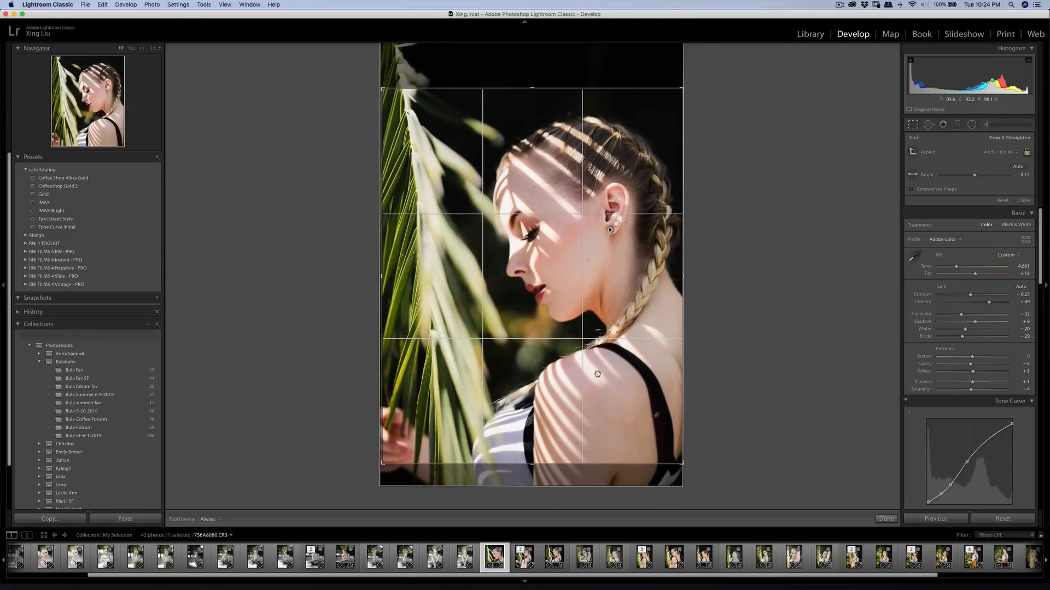
key(Return)
Step: Heal the faint light spot in the dark background above the hair with a size 57 spot
click(576, 74)
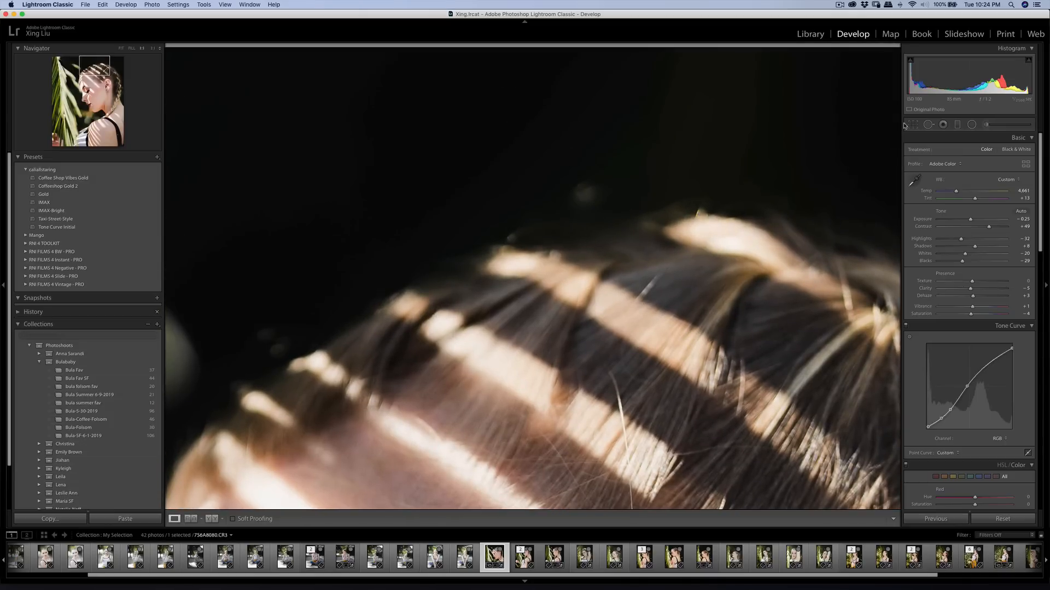
click(927, 125)
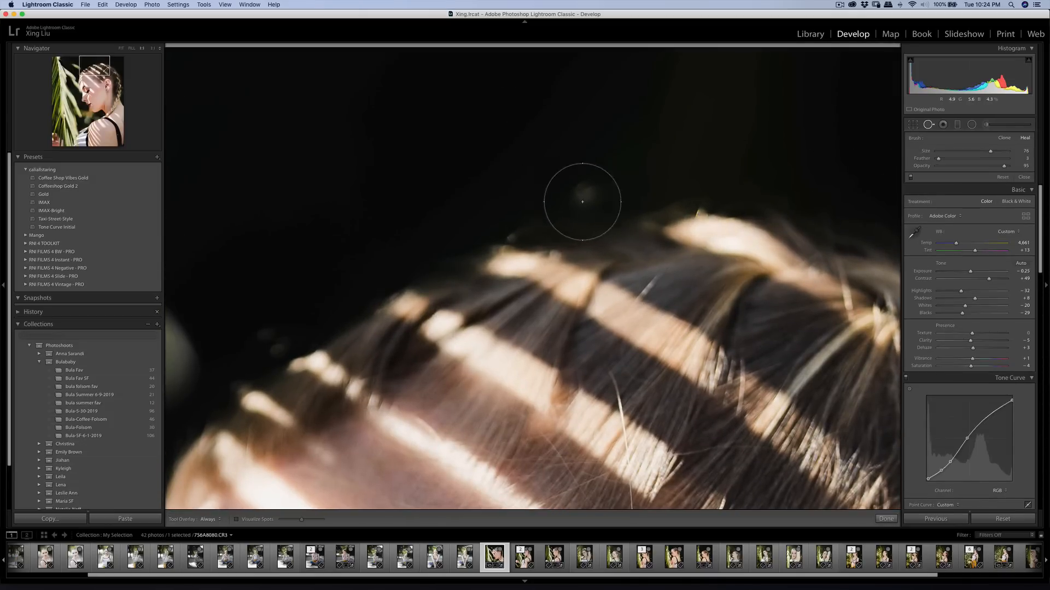
scroll(586, 197, down, 5)
click(586, 195)
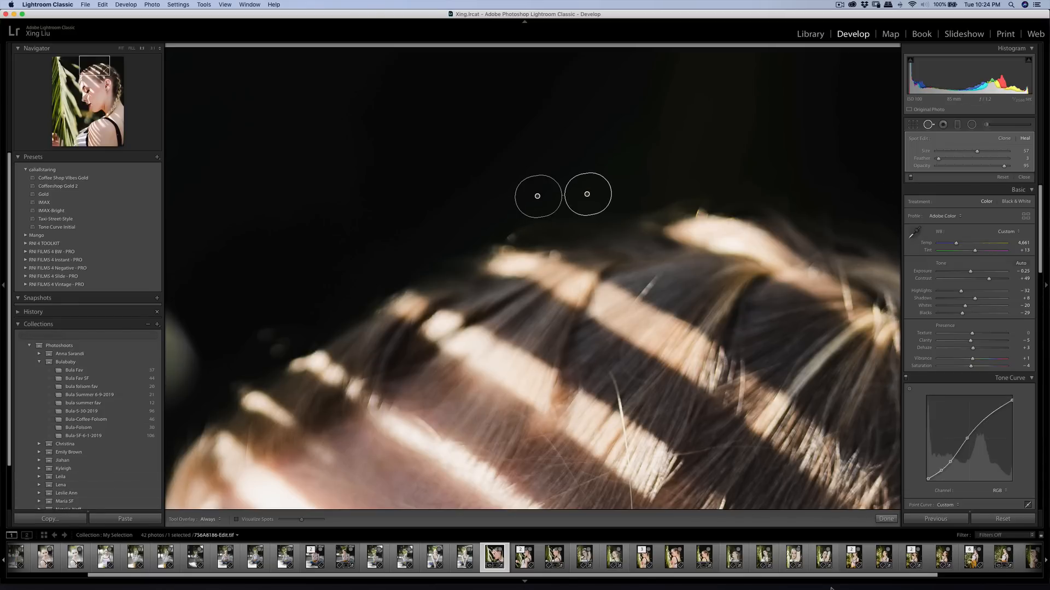
click(887, 519)
click(722, 353)
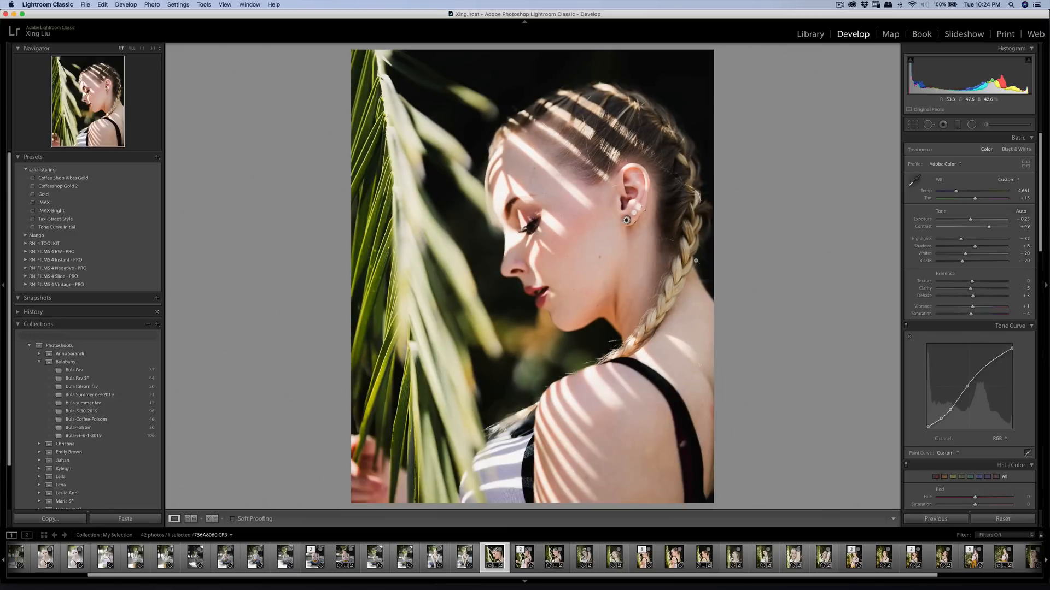
Step: Send a copy of the close-up with Lightroom adjustments to Imagenomic Portraiture 3
right_click(614, 301)
mouse_move(681, 373)
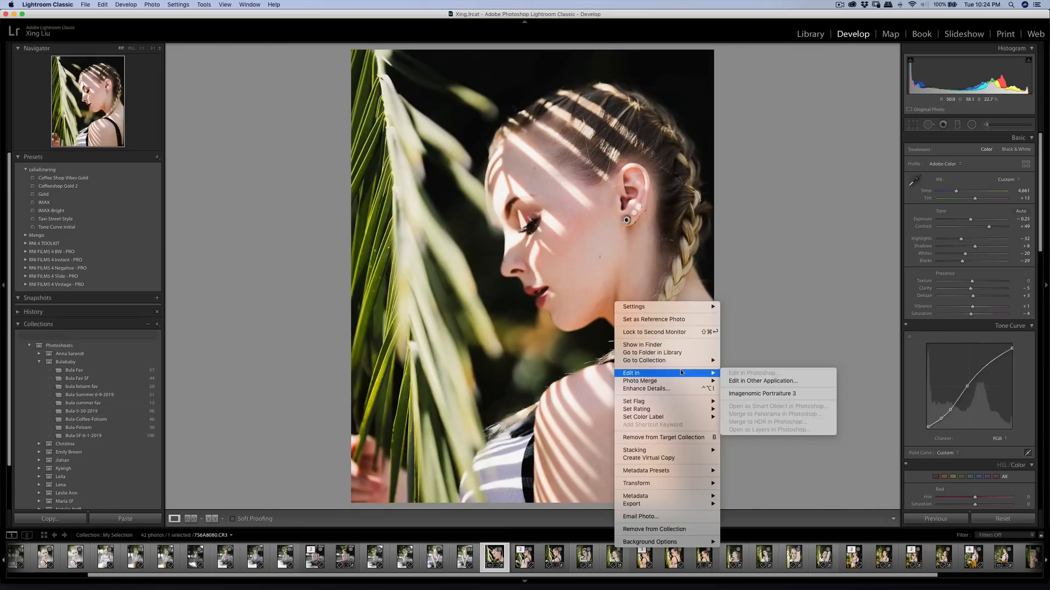
click(757, 394)
click(582, 242)
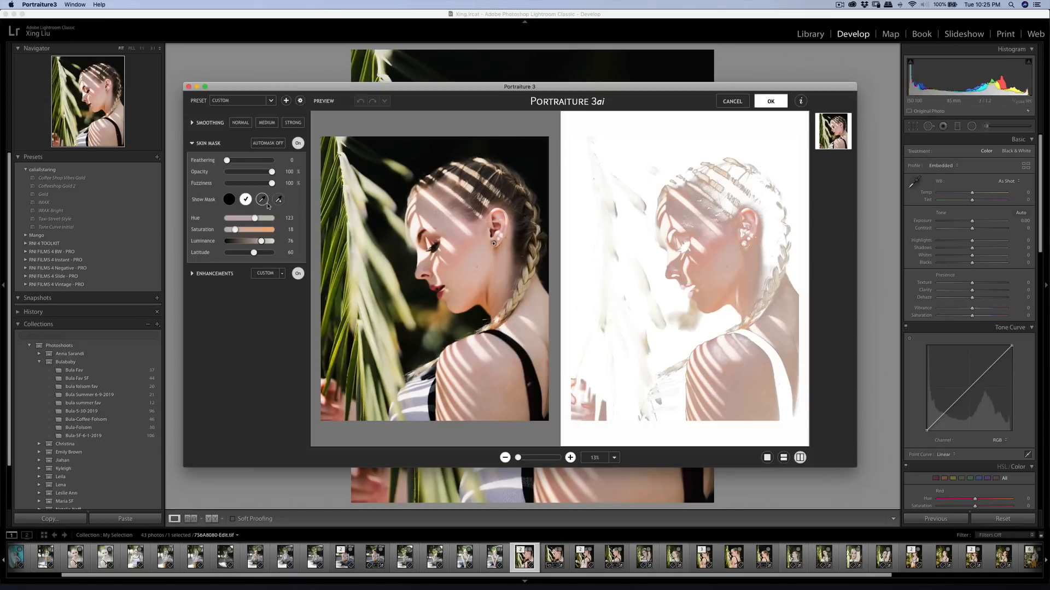
Step: Smooth the close-up's skin using a mask sampled from the cheek, and export the retouched copy to the hard drive
click(264, 201)
click(471, 263)
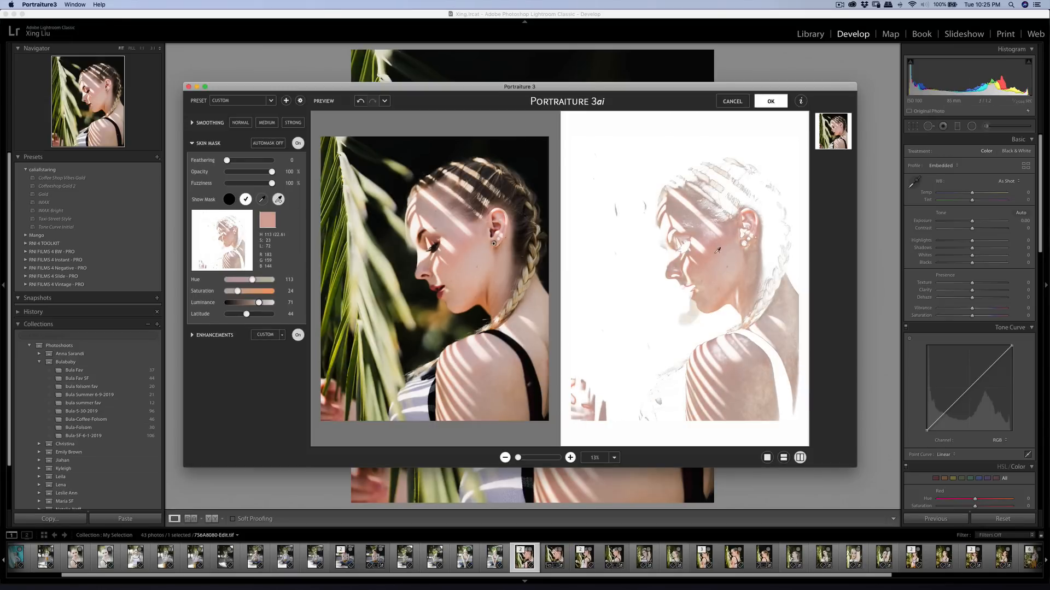
click(786, 106)
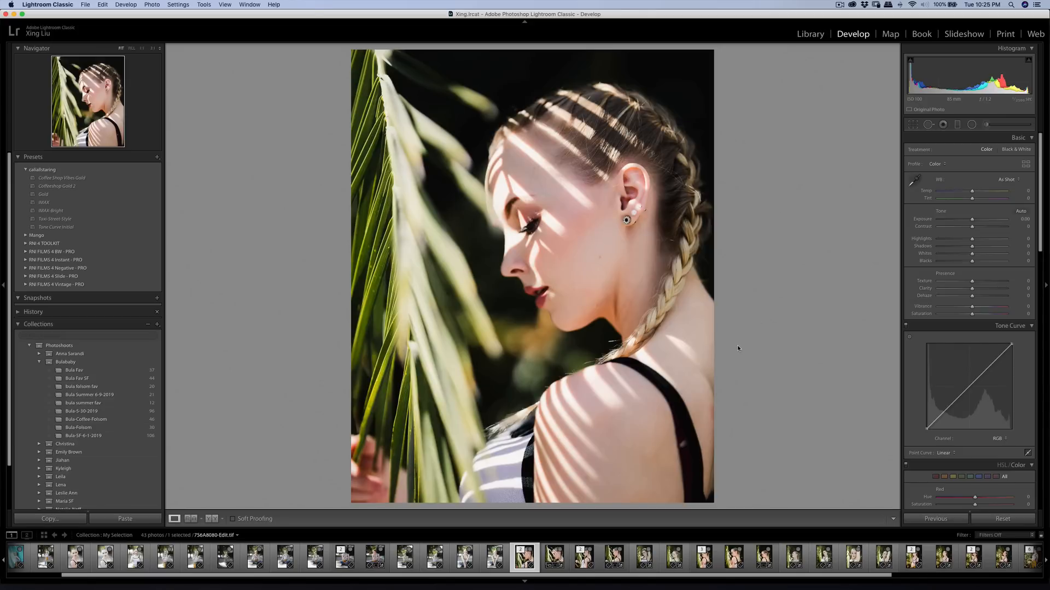
key(super+shift+e)
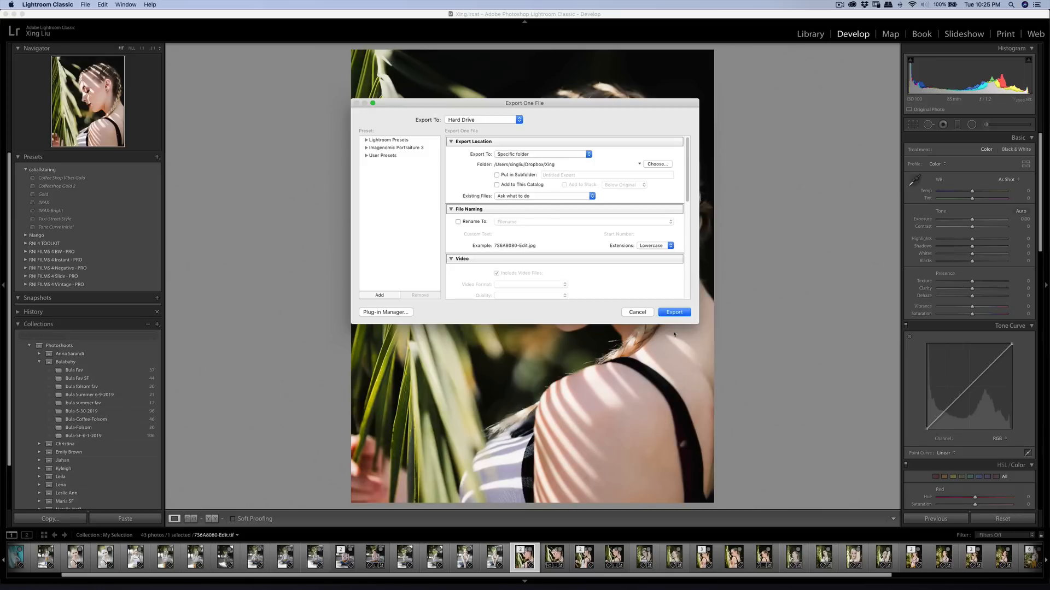
click(674, 313)
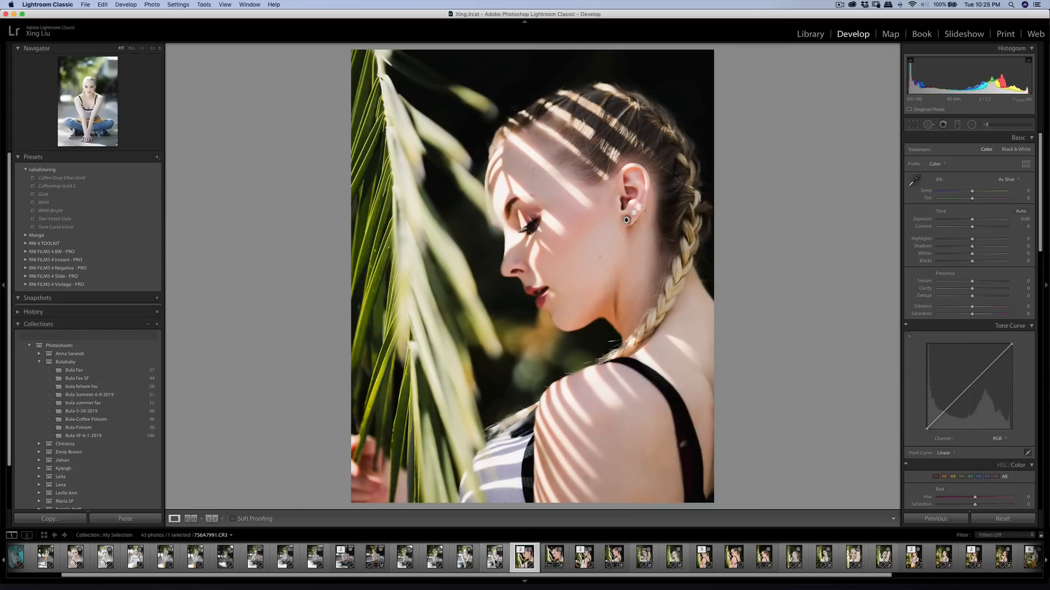
Step: Review the seated street portraits up close and the other palm-leaf portraits to choose the next photo
click(495, 557)
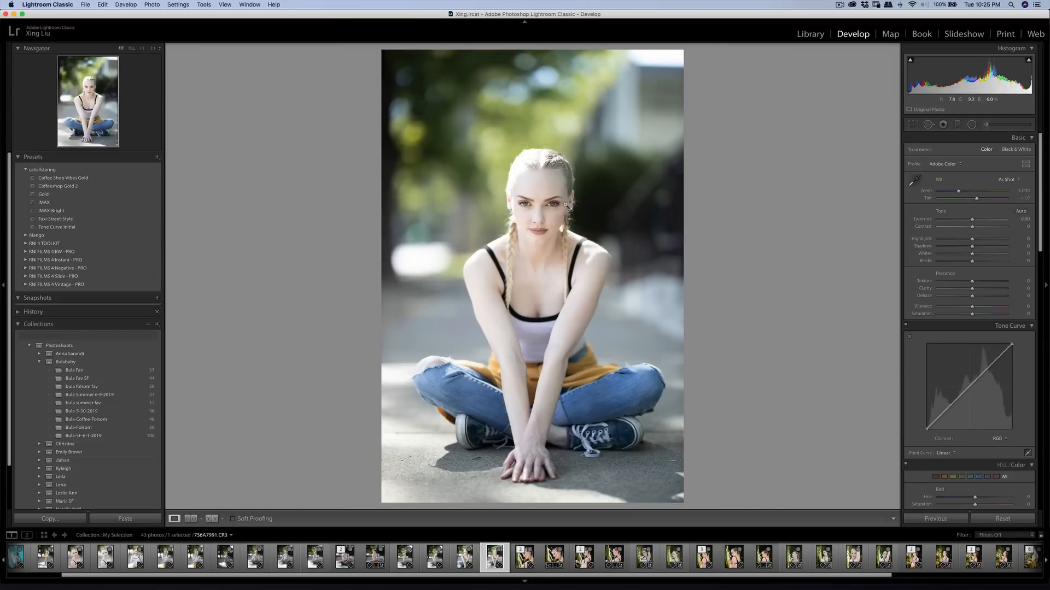
click(554, 204)
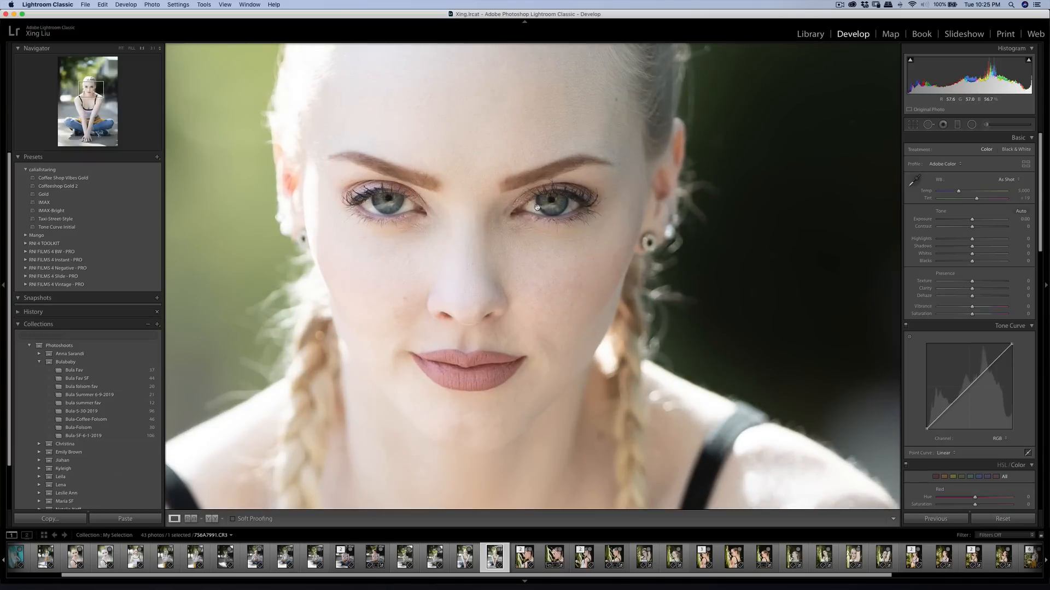
key(Left)
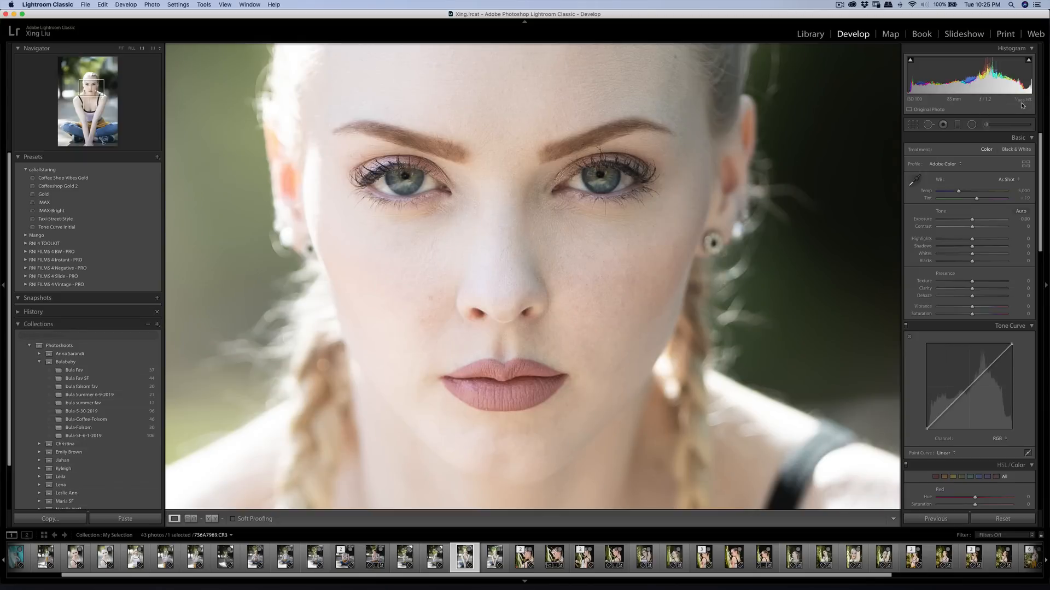
click(963, 557)
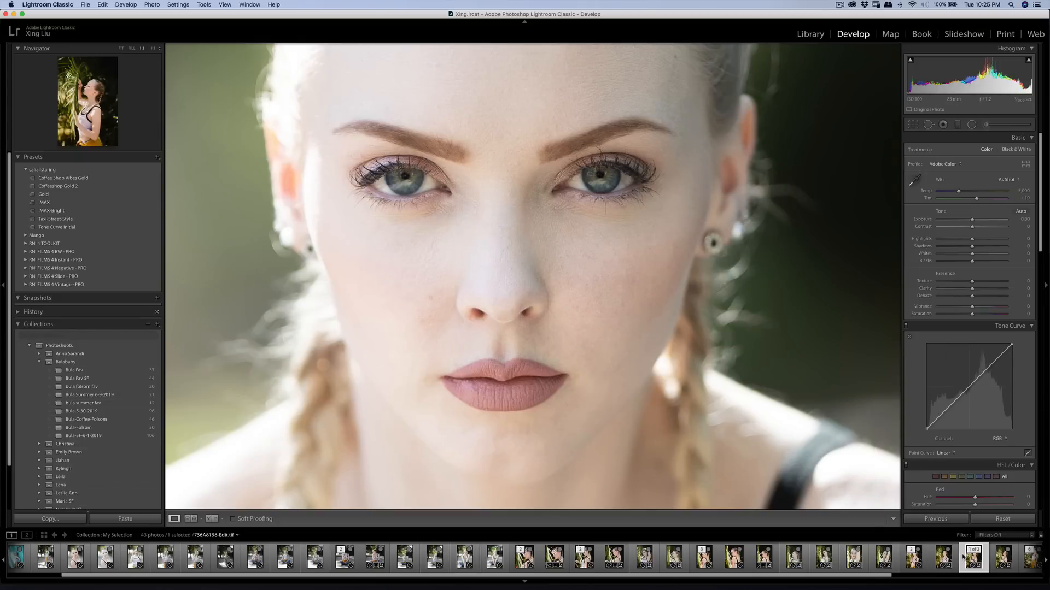
click(767, 401)
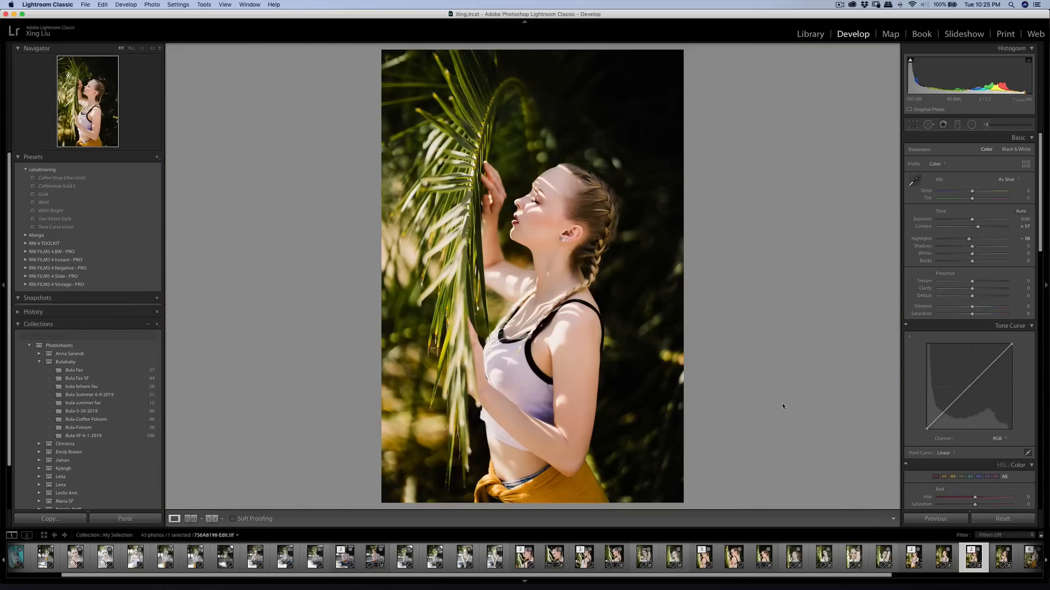
drag(891, 575, 1019, 572)
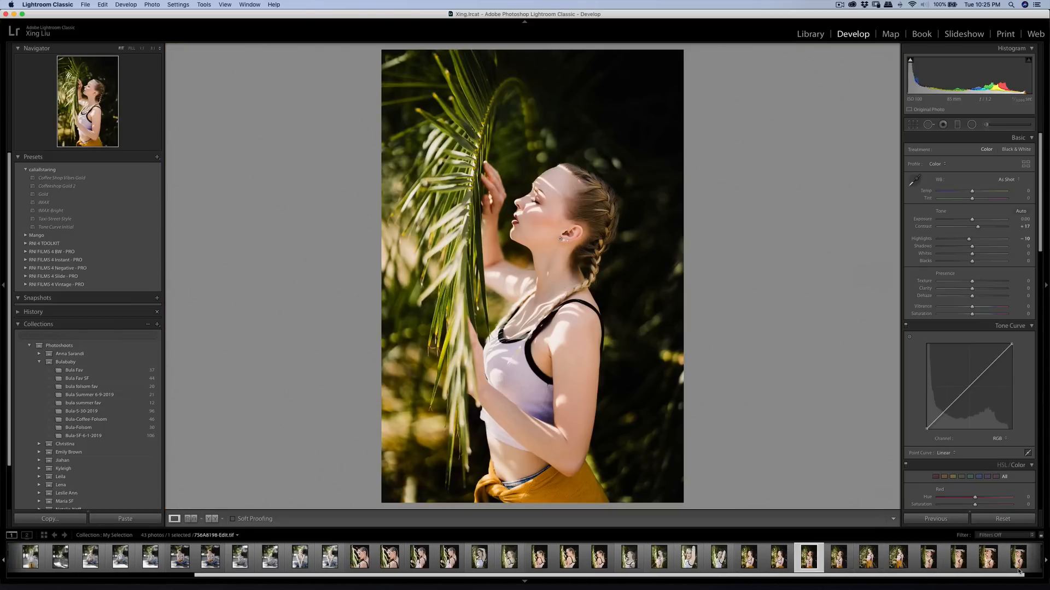
click(876, 557)
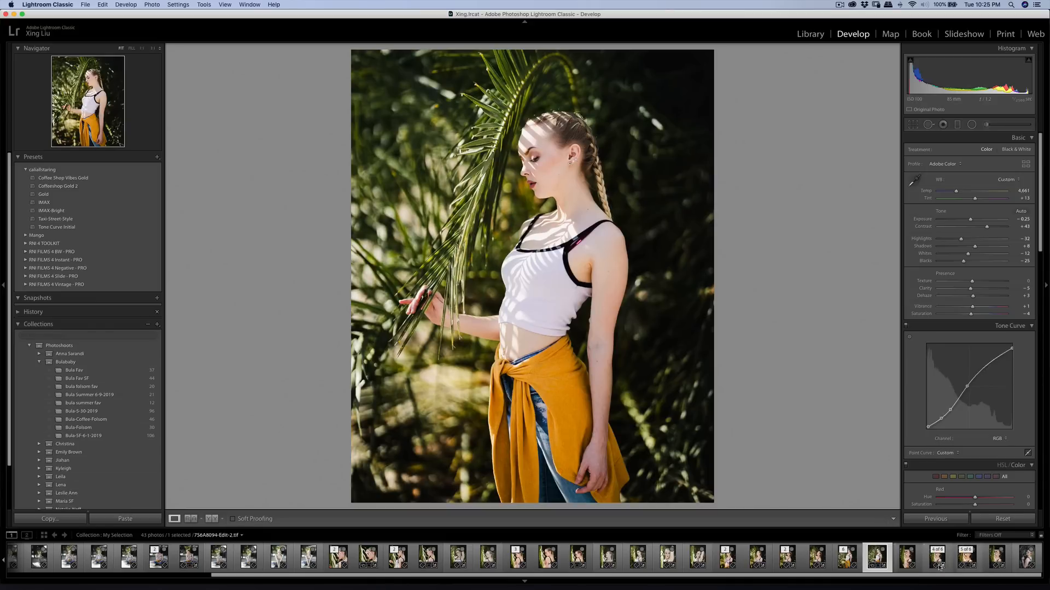
Step: Open the unedited portrait beside the green shrub and examine the face's skin and eye detail up close
click(1026, 557)
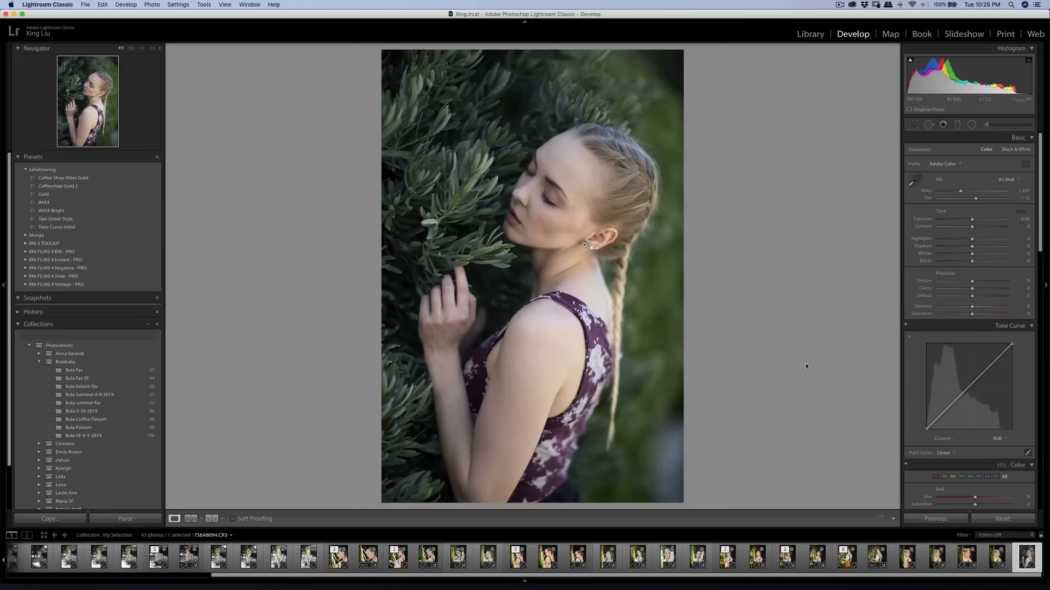
click(552, 187)
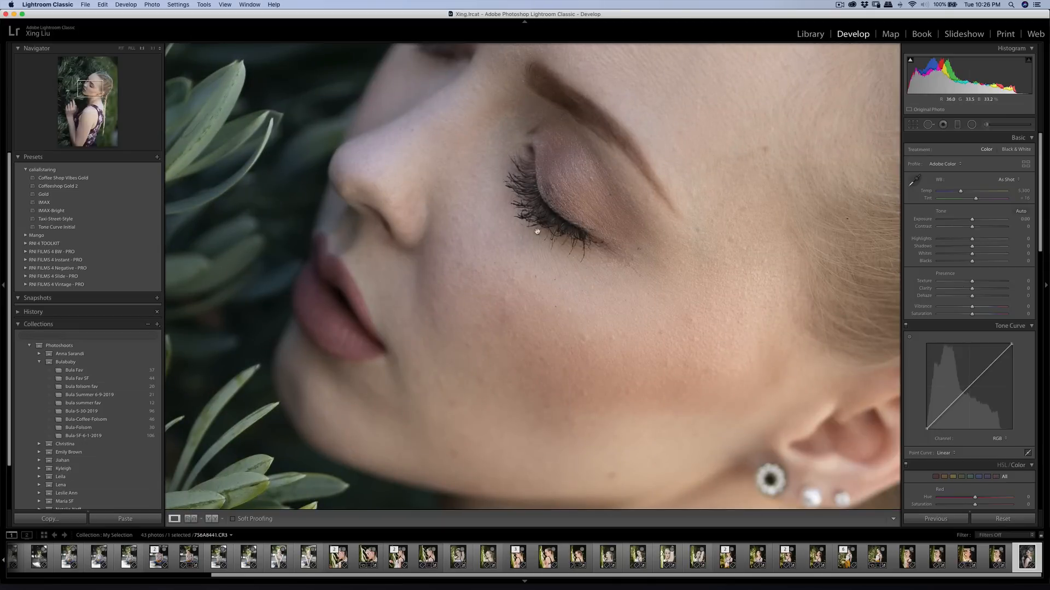
click(593, 253)
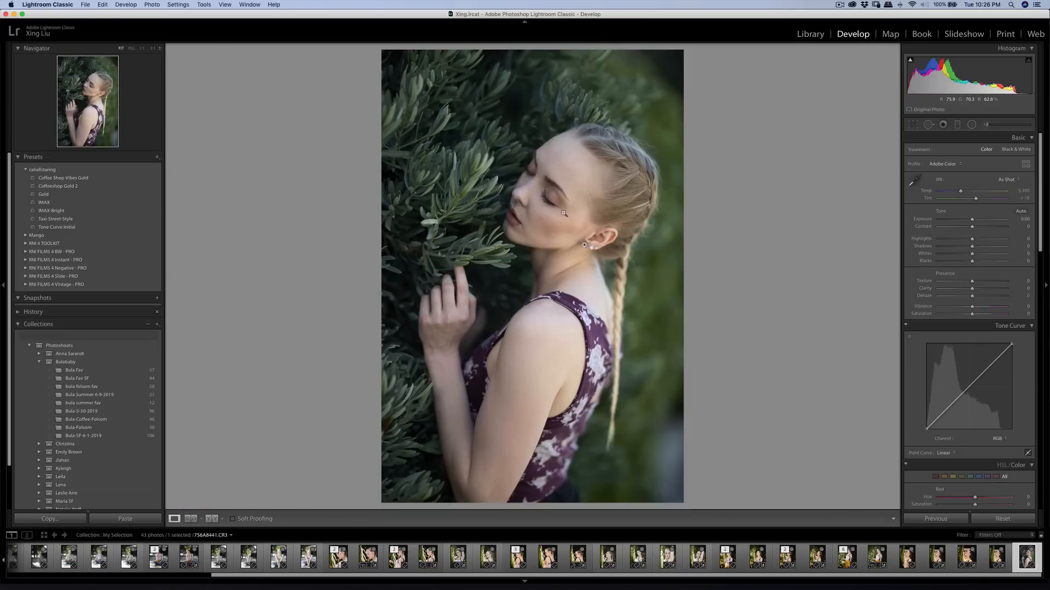
click(556, 204)
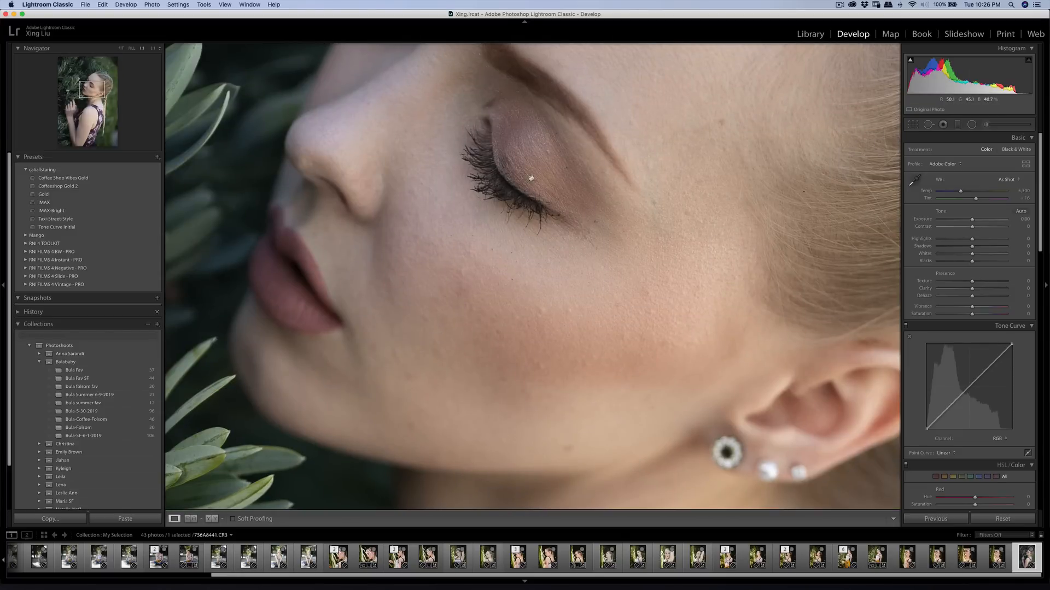
click(643, 299)
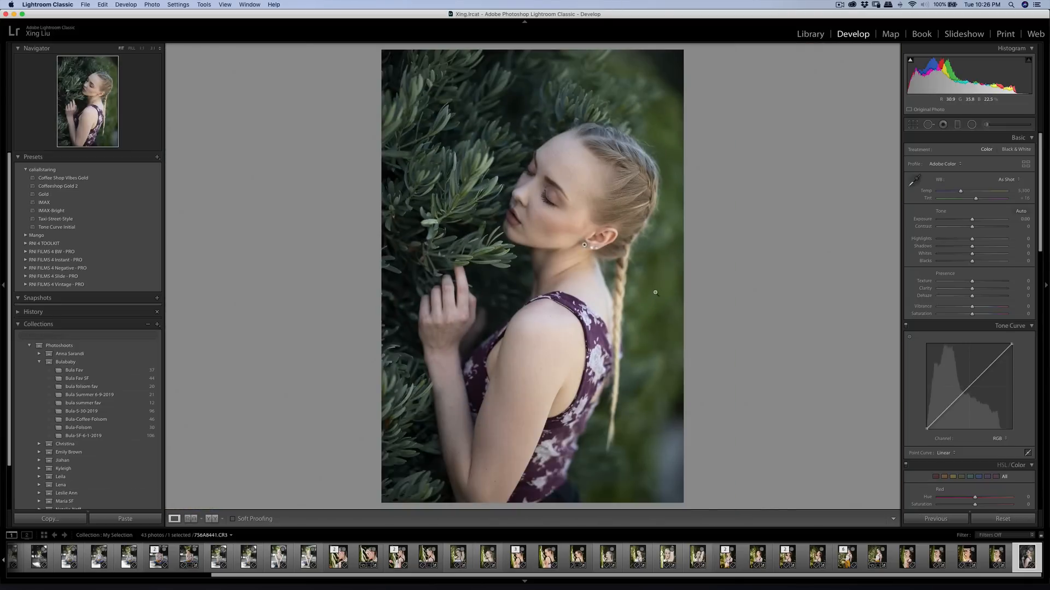